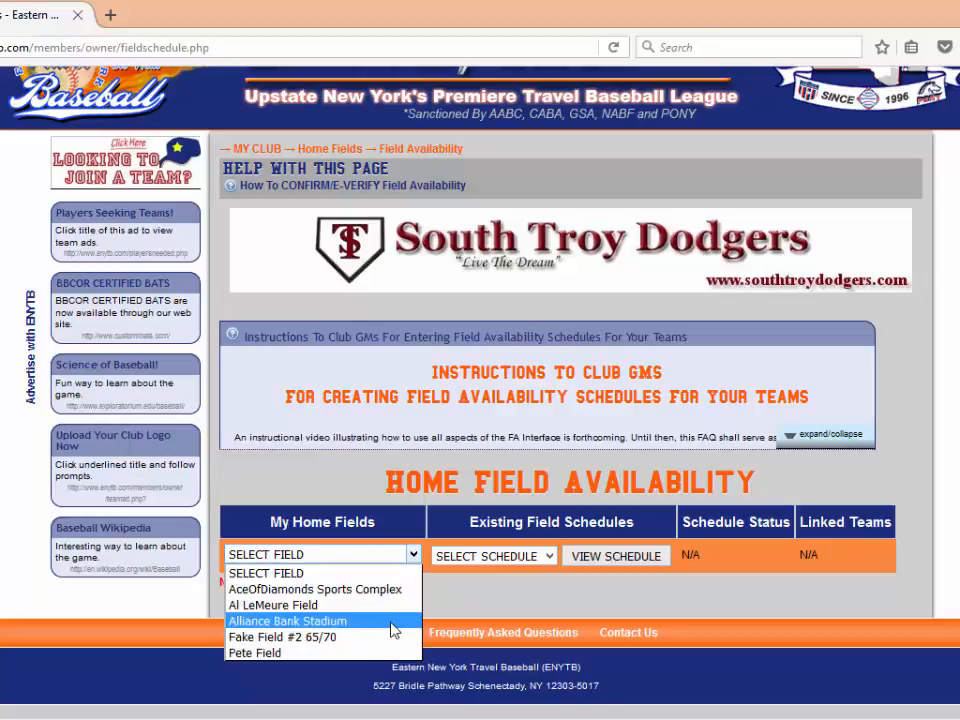
Select Alliance Bank Stadium as the home field and add a new schedule to it named ABS_AstrosBraves.
left_click(394, 622)
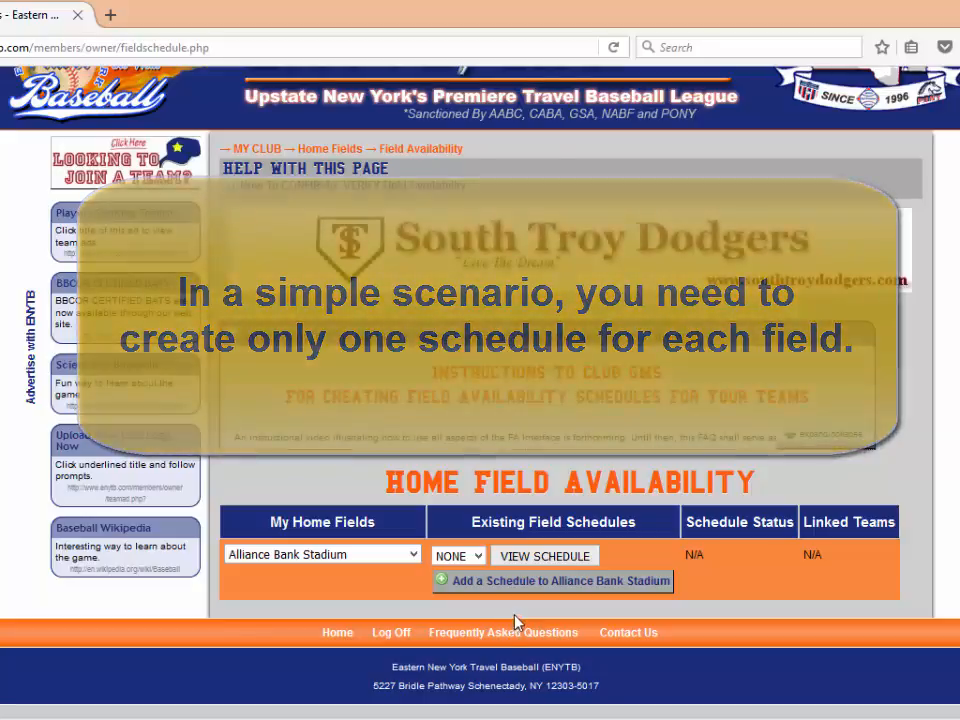
left_click(553, 581)
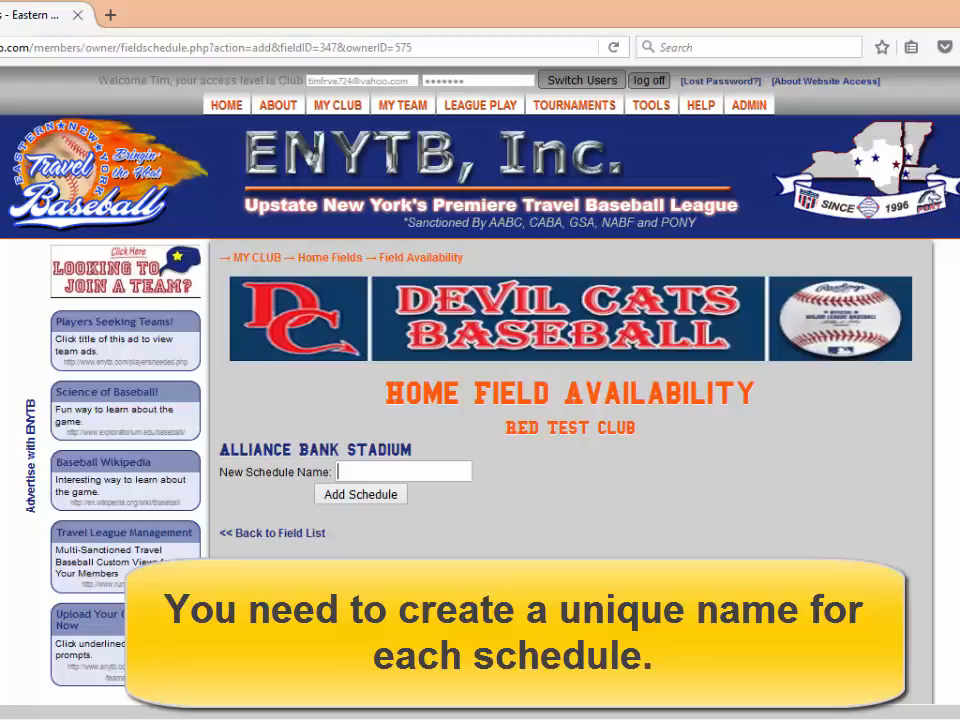
type("ABS_AstrosB")
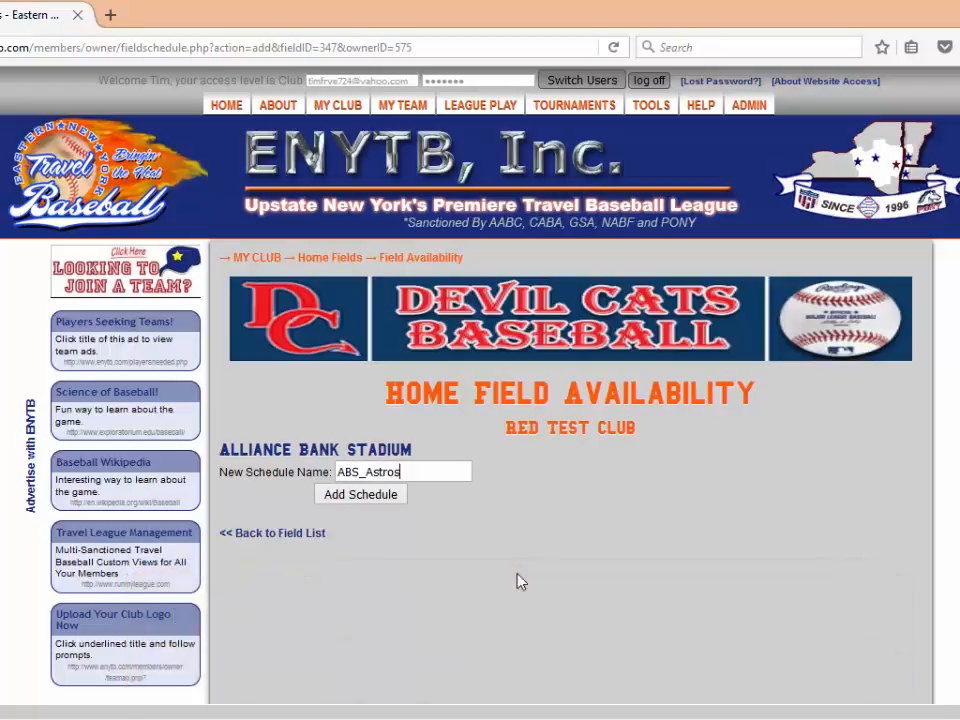
type("raves")
left_click(379, 497)
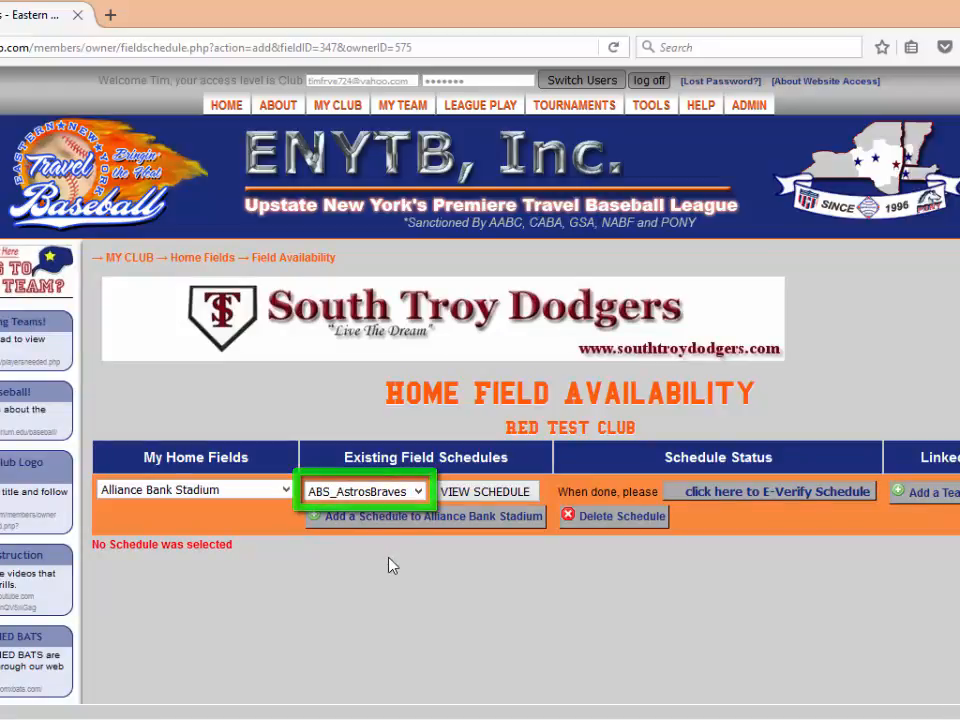
View the ABS_AstrosBraves schedule and set its date range from 04/01/2016 to 08/19/2016.
left_click(479, 492)
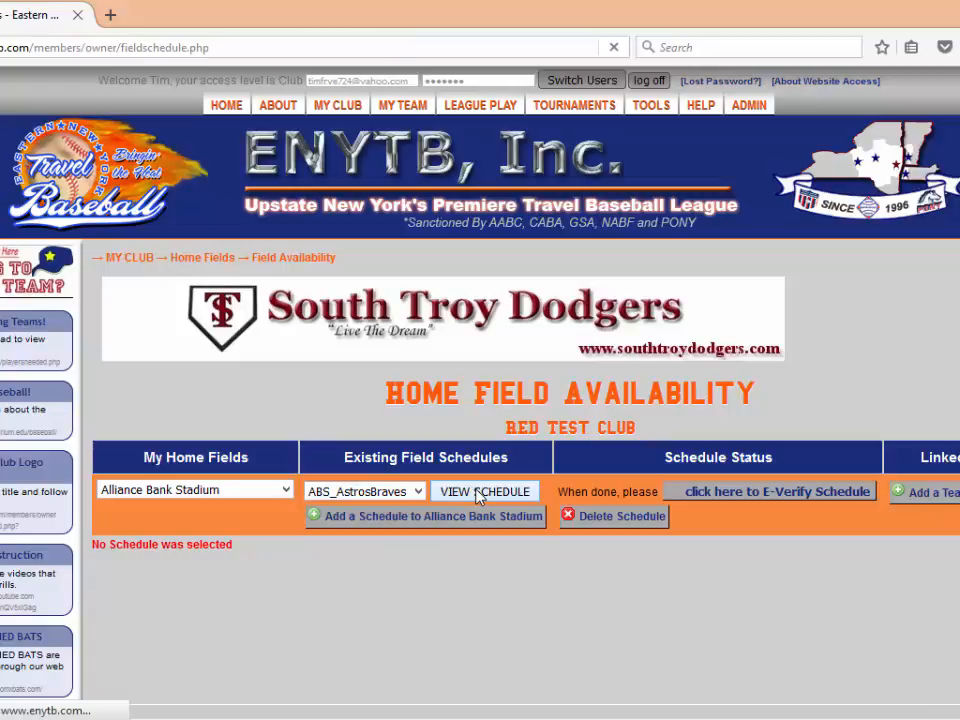
scroll(481, 514, "down", 1)
scroll(481, 514, "down", 10)
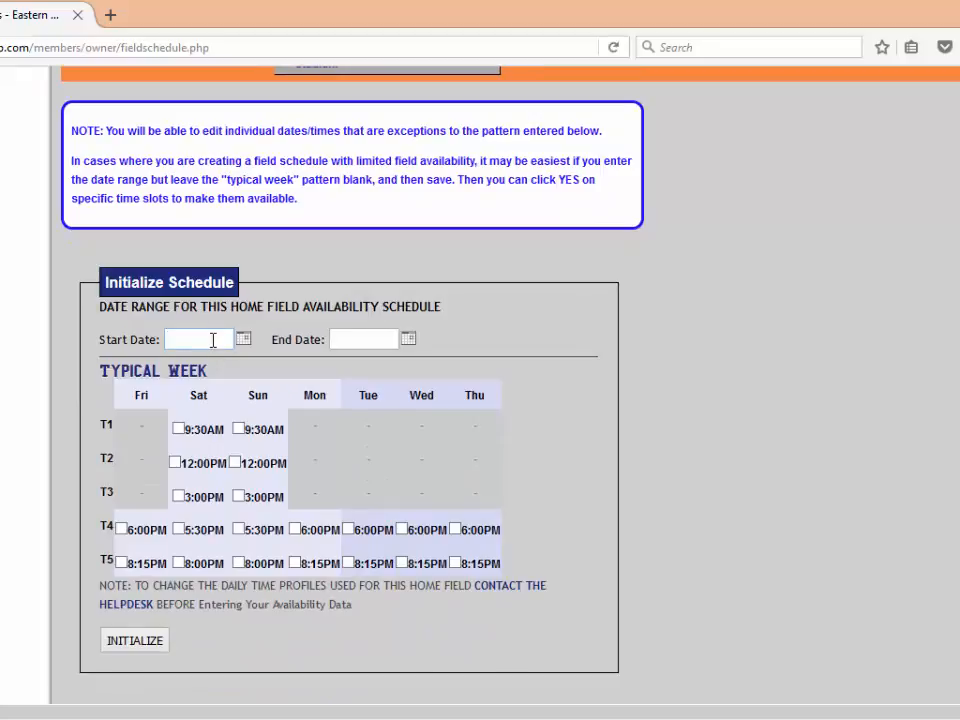
left_click(244, 341)
left_click(300, 405)
left_click(300, 405)
left_click(300, 405)
left_click(405, 450)
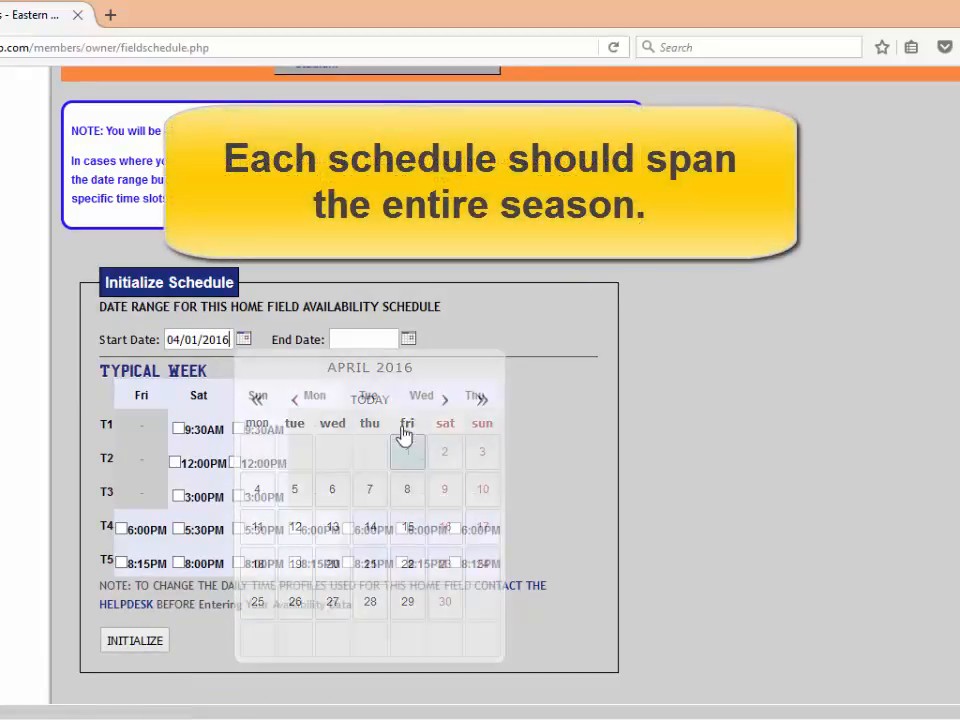
left_click(410, 339)
left_click(610, 400)
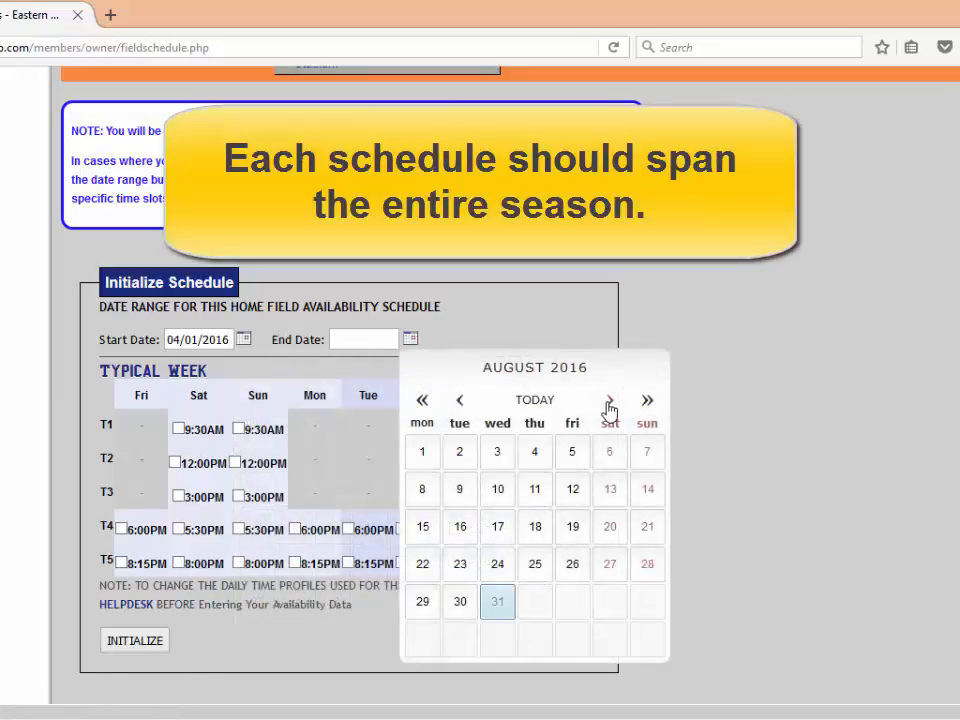
left_click(578, 526)
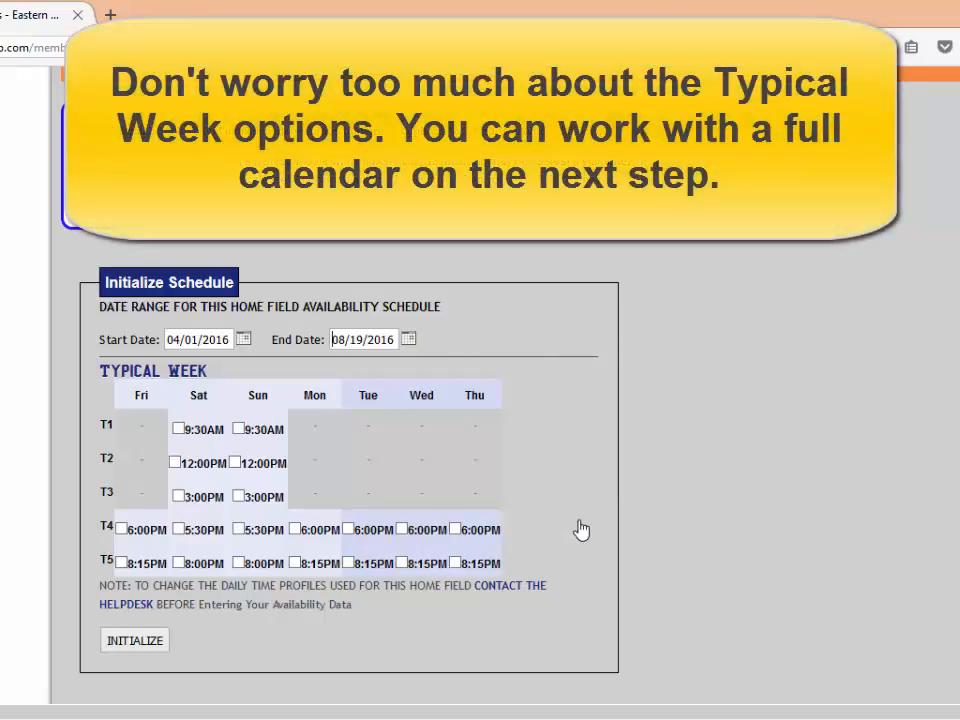
Initialize the schedule with typical-week slots Saturday 12:00PM, 5:30PM, 8:00PM; Sunday 12:00PM, 5:30PM; Tuesday 8:15PM; Wednesday 6:00PM, 8:15PM.
left_click(235, 462)
left_click(239, 529)
left_click(178, 529)
left_click(175, 463)
left_click(179, 563)
left_click(349, 563)
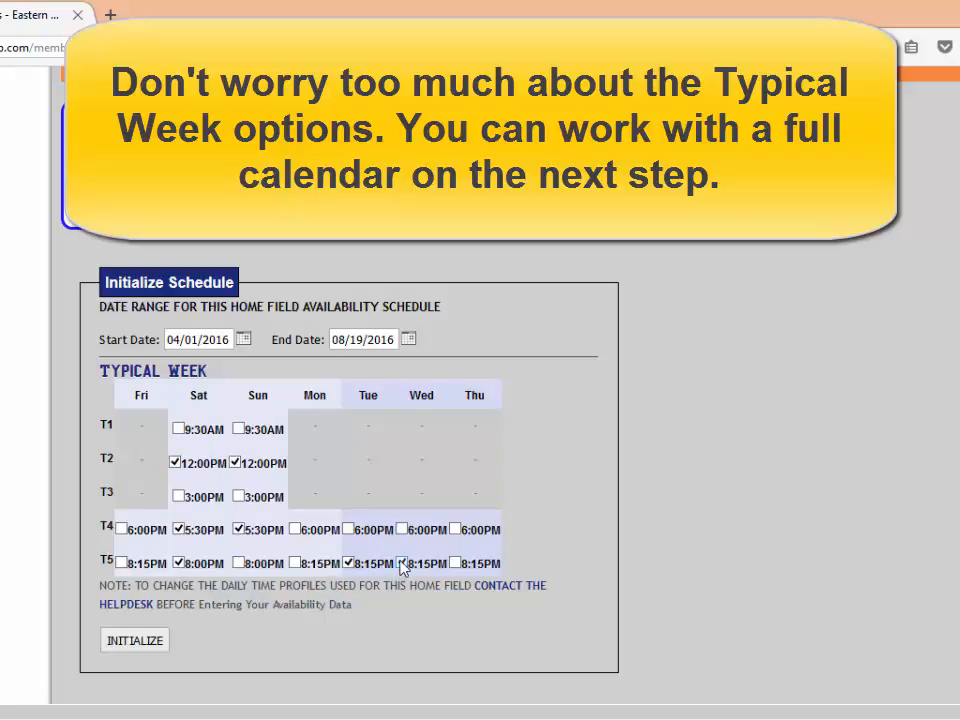
left_click(402, 529)
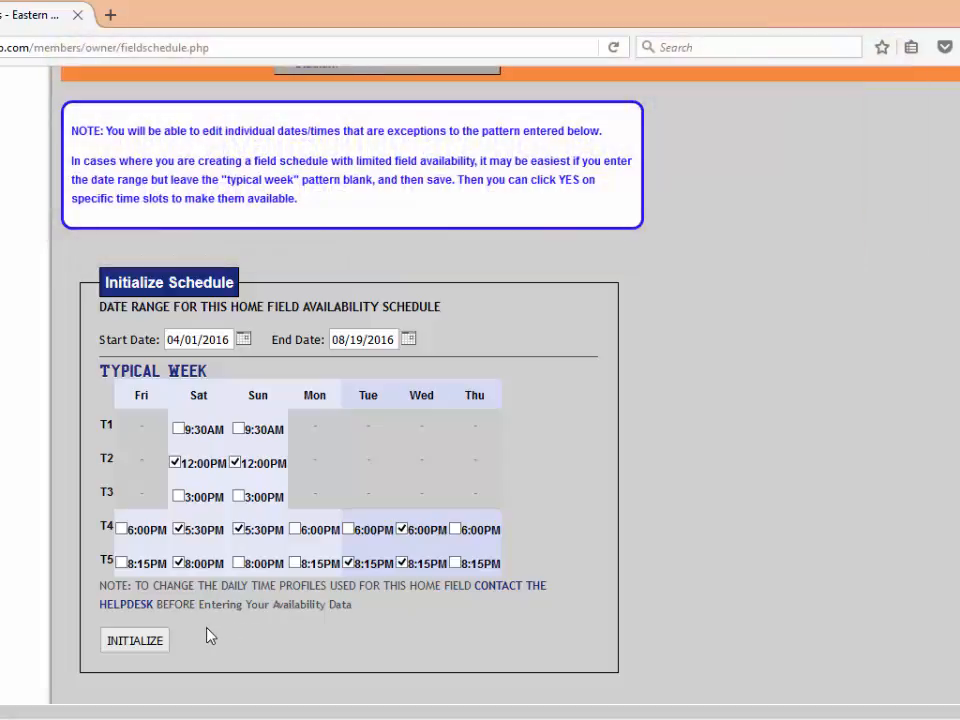
left_click(147, 643)
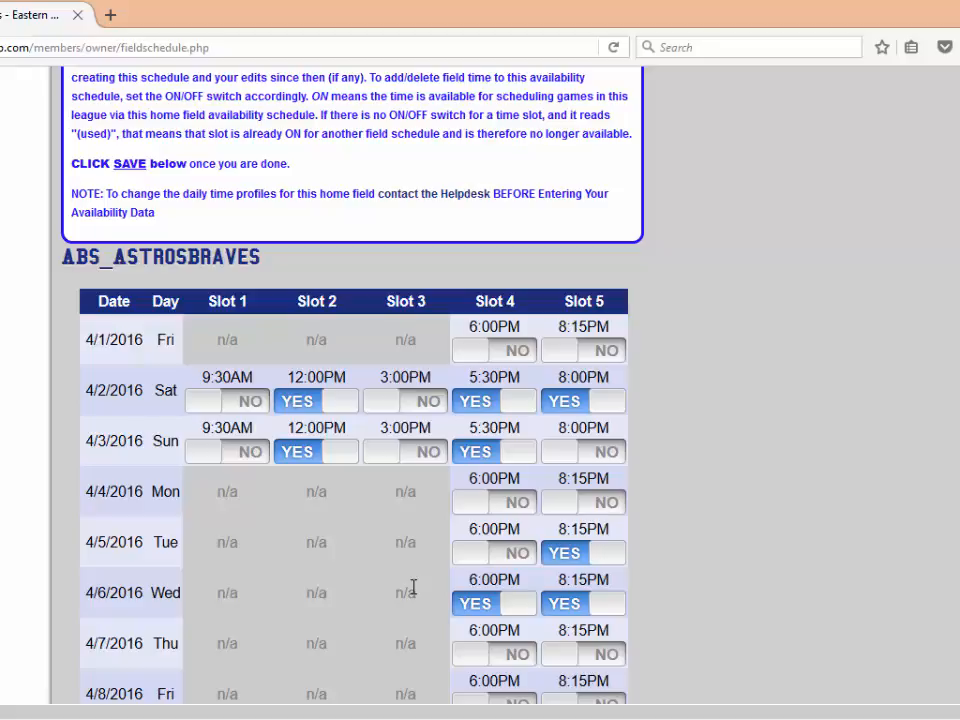
Set the 4/10/2016 5:30PM slot to NO, and the 4/11/2016 and 4/19/2016 6:00PM slots to YES.
scroll(413, 590, "down", 4)
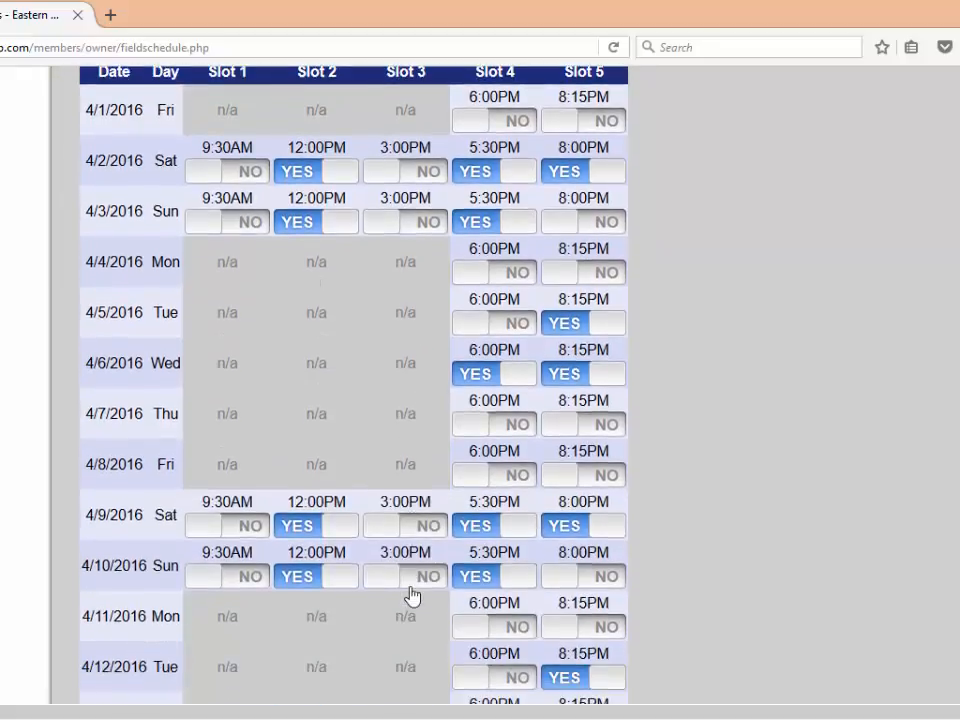
scroll(413, 596, "down", 3)
scroll(413, 596, "up", 4)
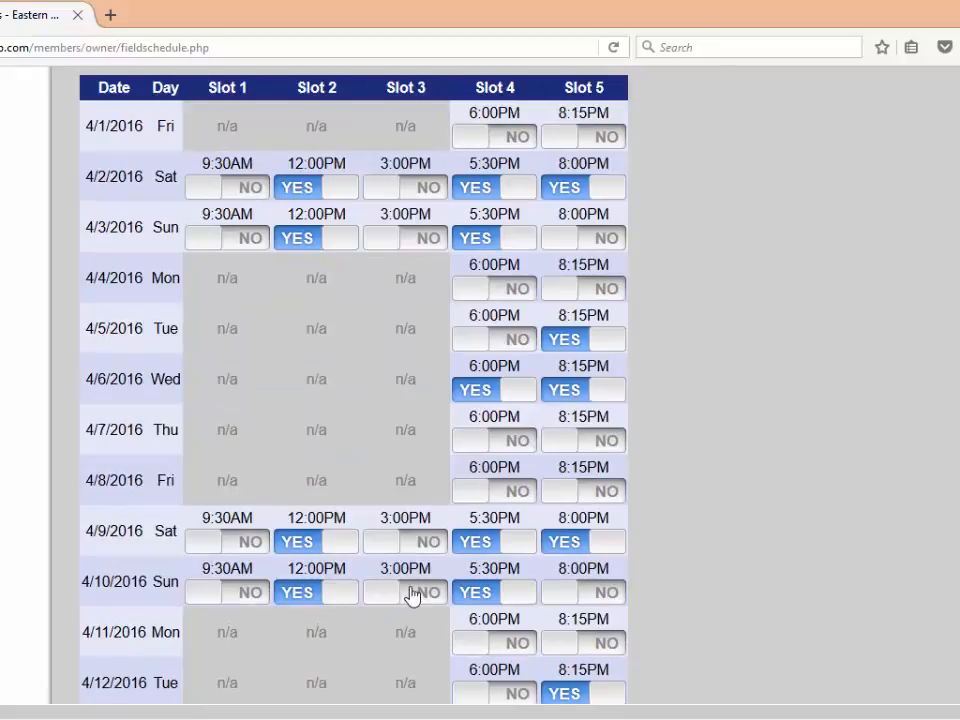
scroll(413, 592, "down", 4)
scroll(411, 595, "down", 2)
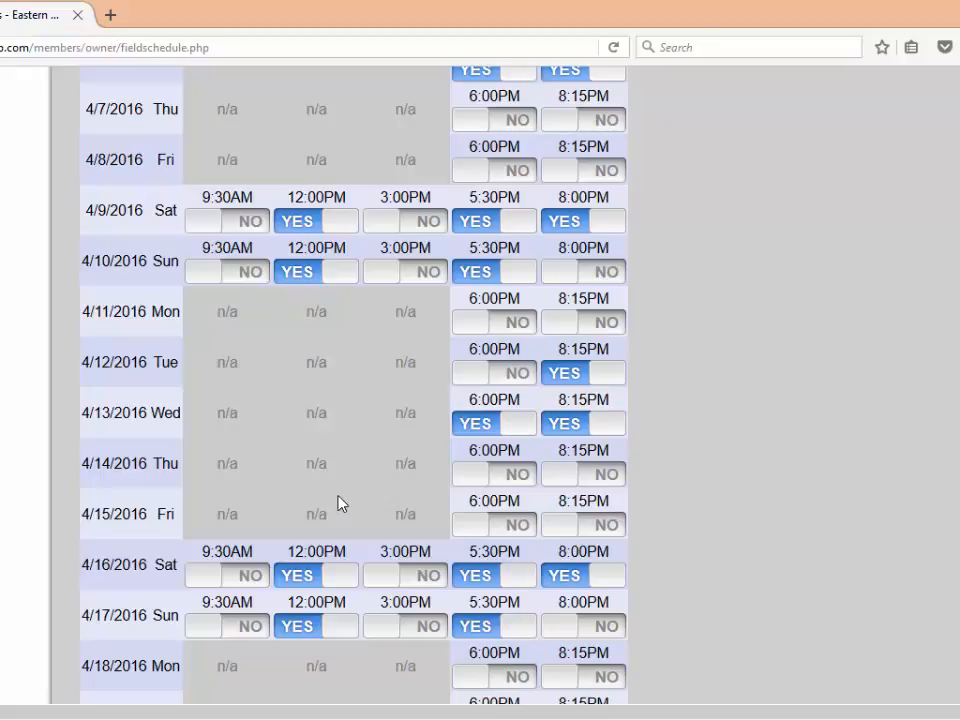
scroll(338, 503, "up", 2)
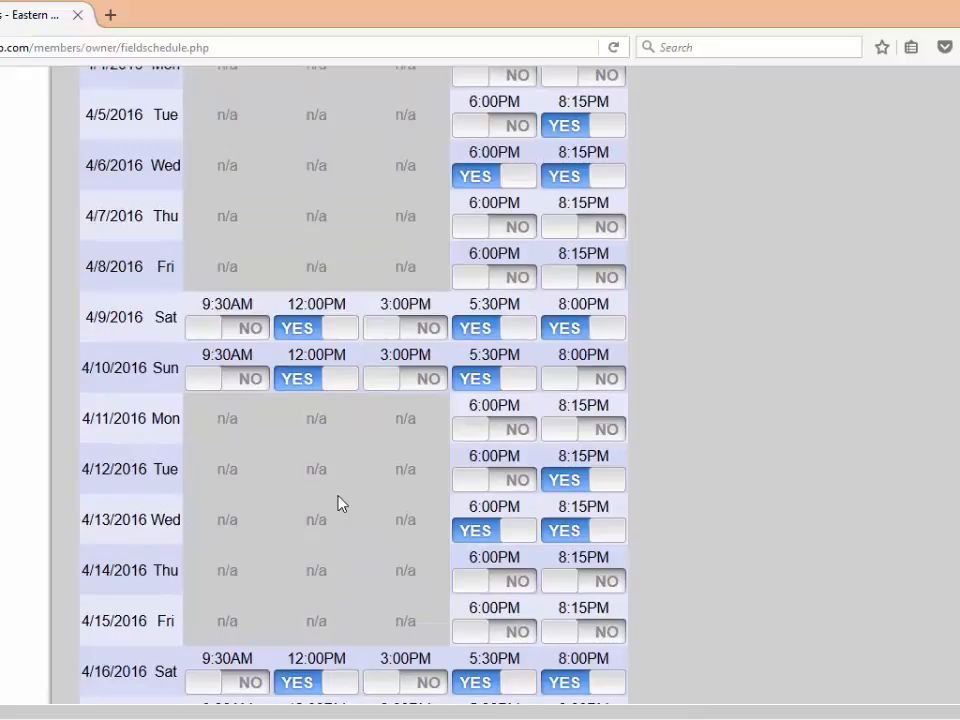
left_click(483, 380)
left_click(506, 432)
scroll(520, 500, "down", 1)
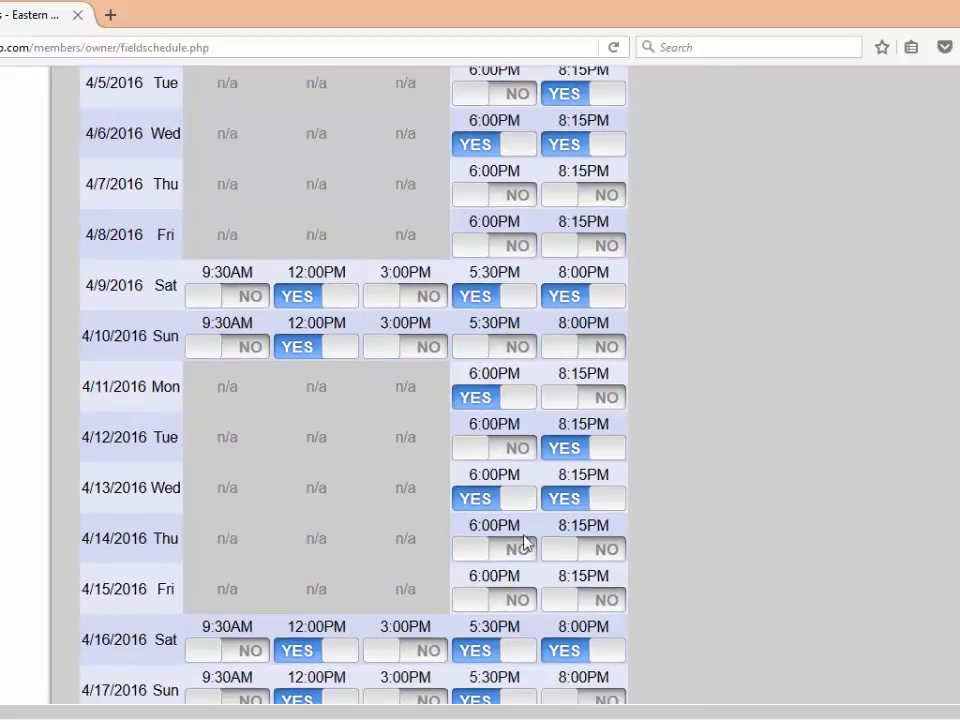
scroll(527, 541, "down", 4)
left_click(506, 622)
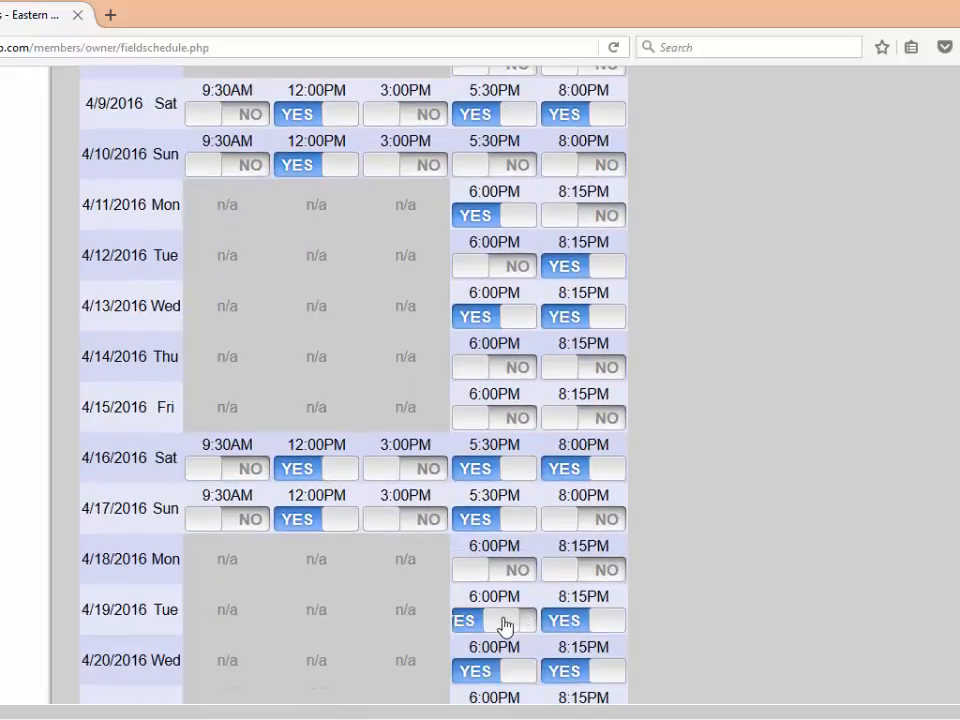
Set the 5/7/2016 5:30PM slot to NO and the 5/26/2016 8:15PM slot to YES, and save the schedule.
scroll(506, 625, "down", 20)
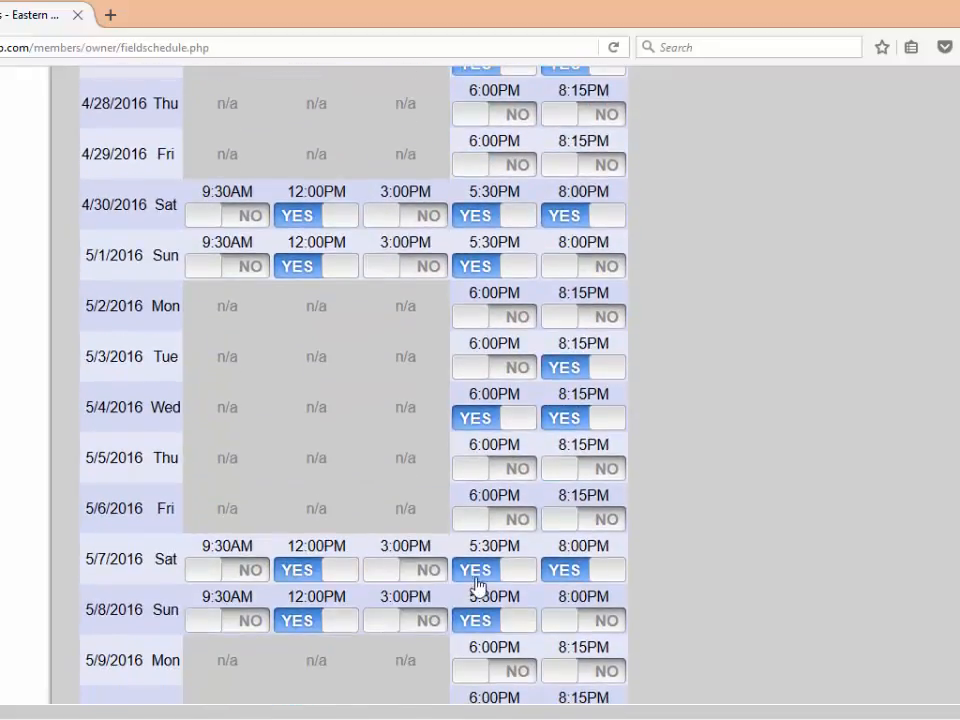
left_click(478, 570)
scroll(477, 578, "down", 9)
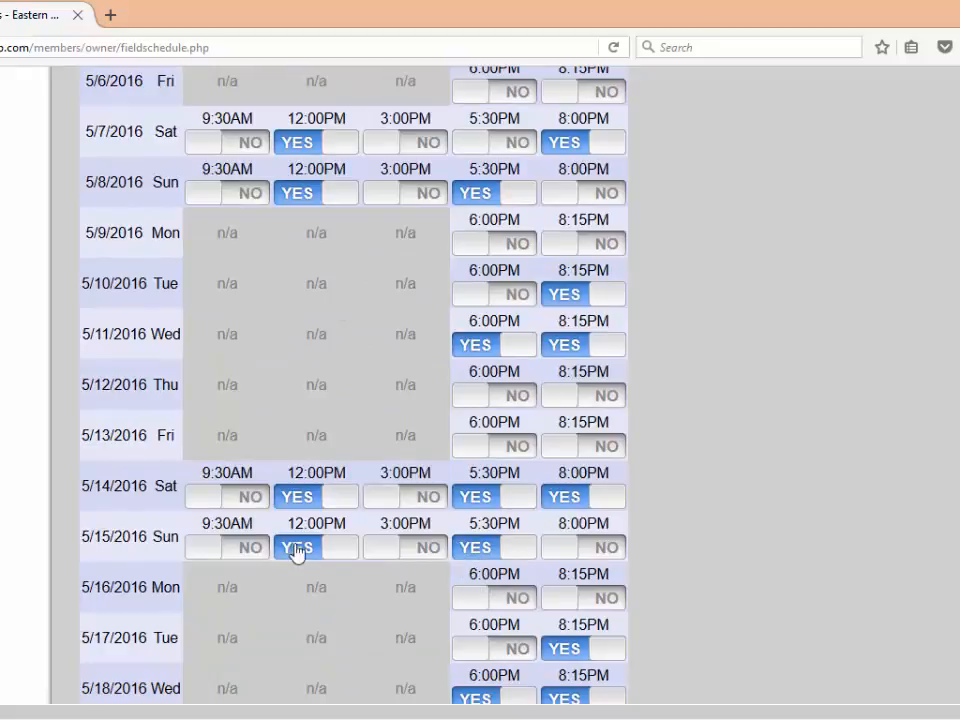
scroll(293, 552, "down", 11)
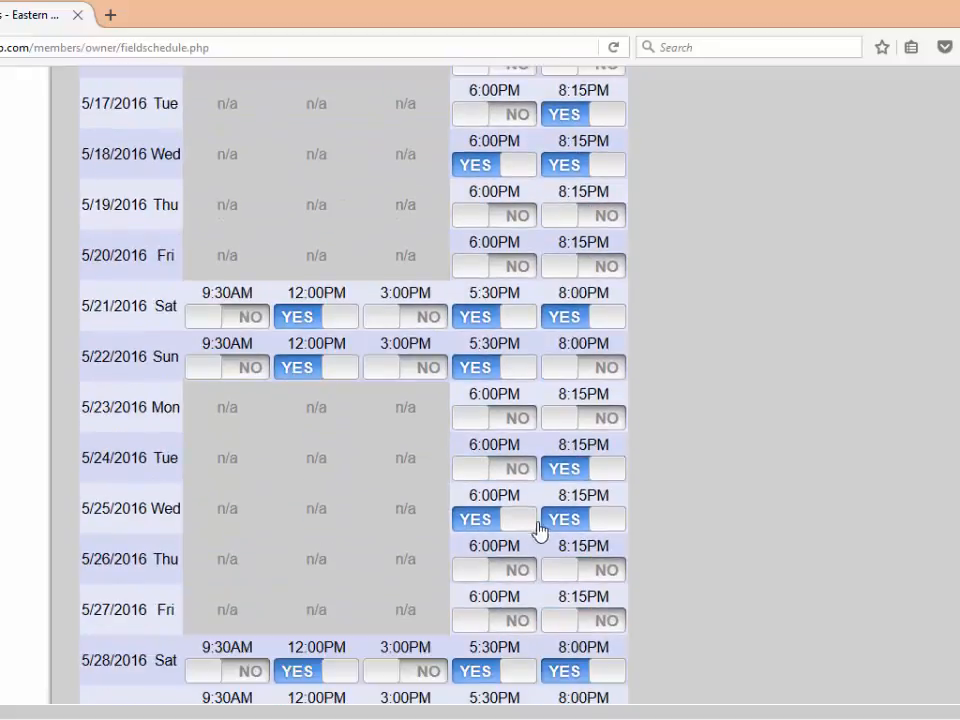
left_click(590, 571)
scroll(589, 574, "down", 7)
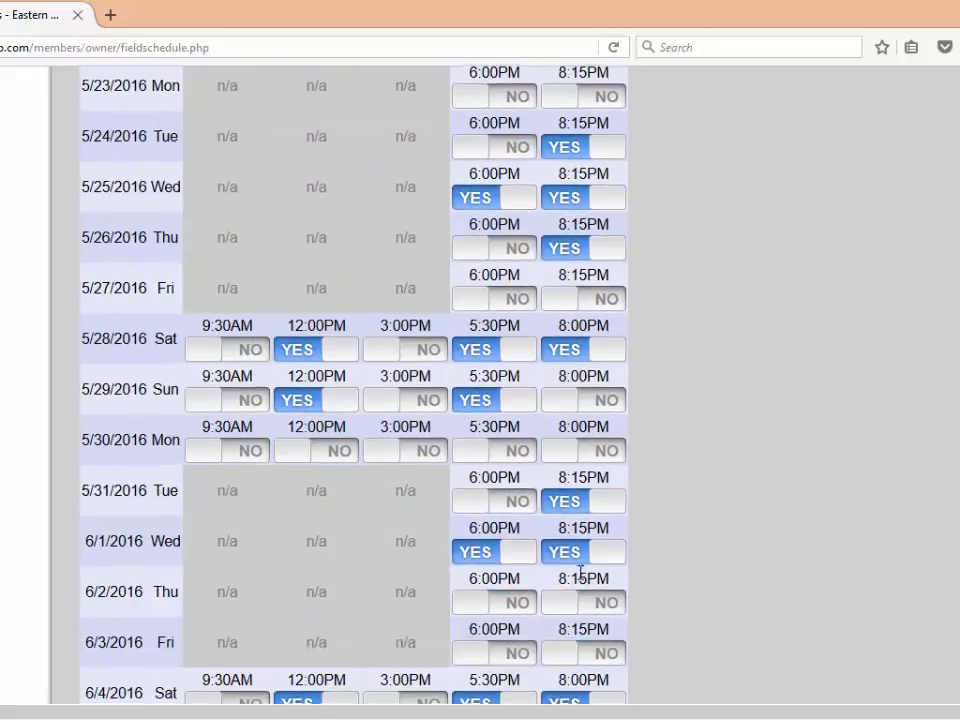
scroll(575, 580, "down", 20)
scroll(555, 592, "down", 20)
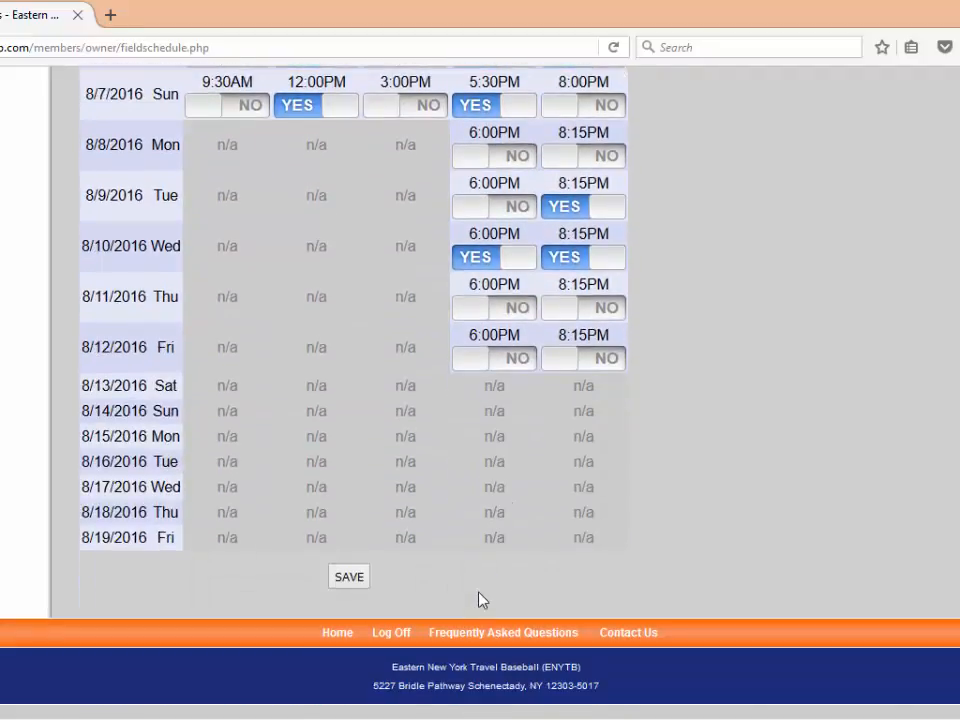
left_click(349, 576)
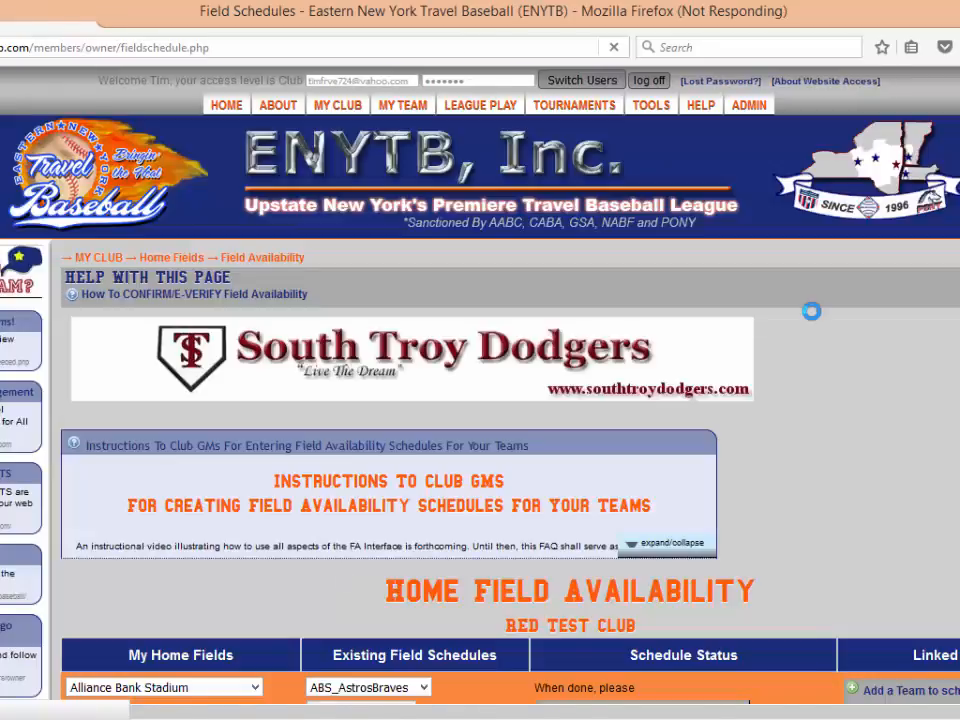
Link the Astros and Braves to the ABS_AstrosBraves schedule with Primary priority, keeping no max games, and save the teams.
scroll(812, 318, "down", 7)
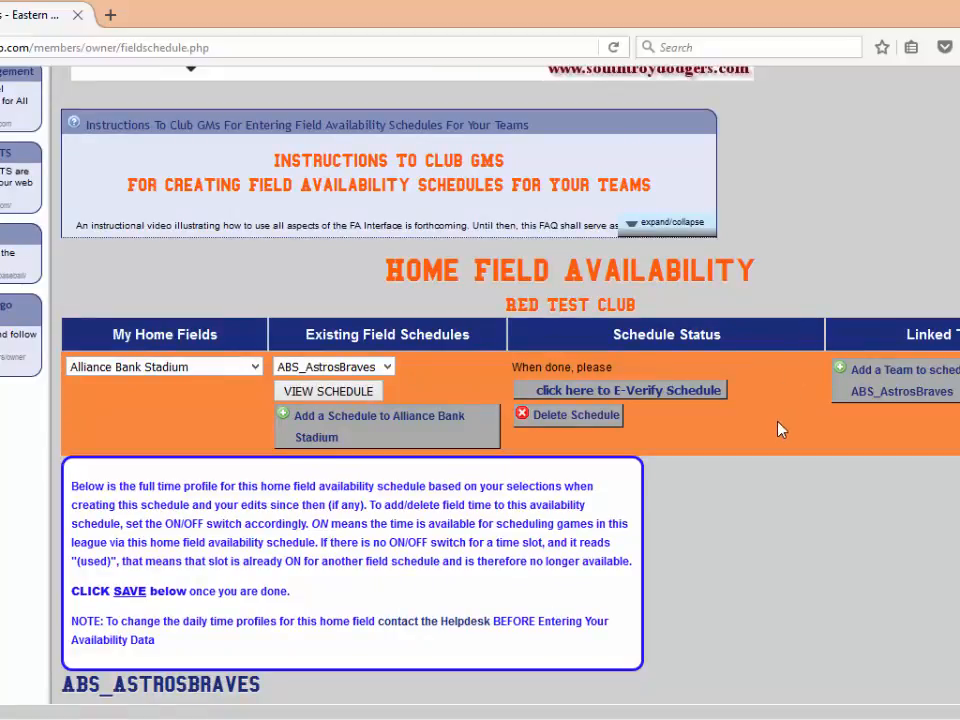
left_click(903, 388)
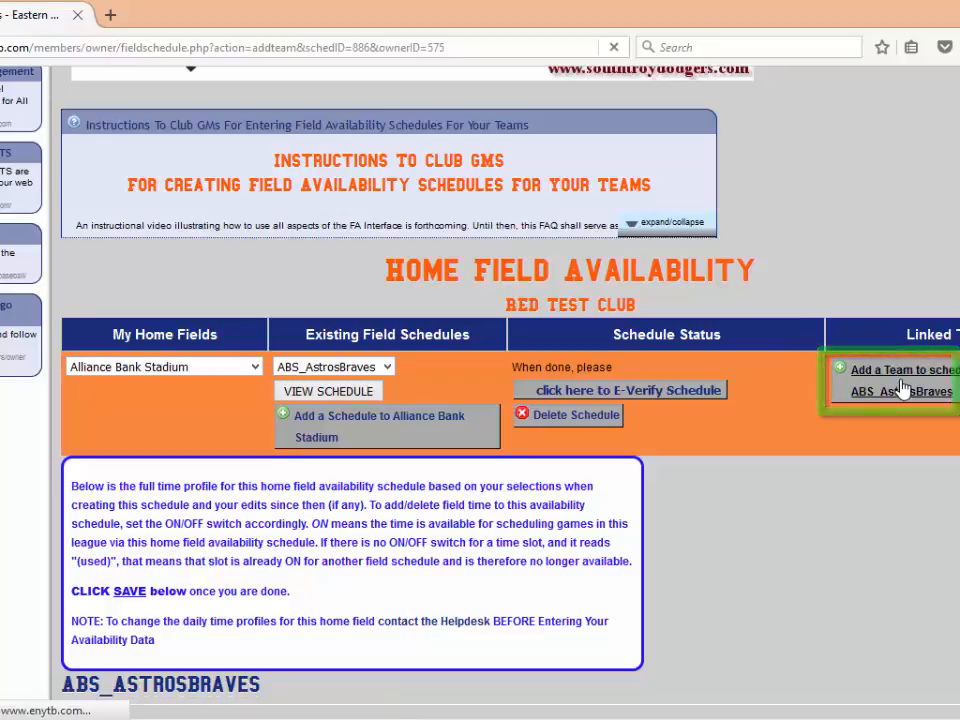
scroll(903, 388, "down", 2)
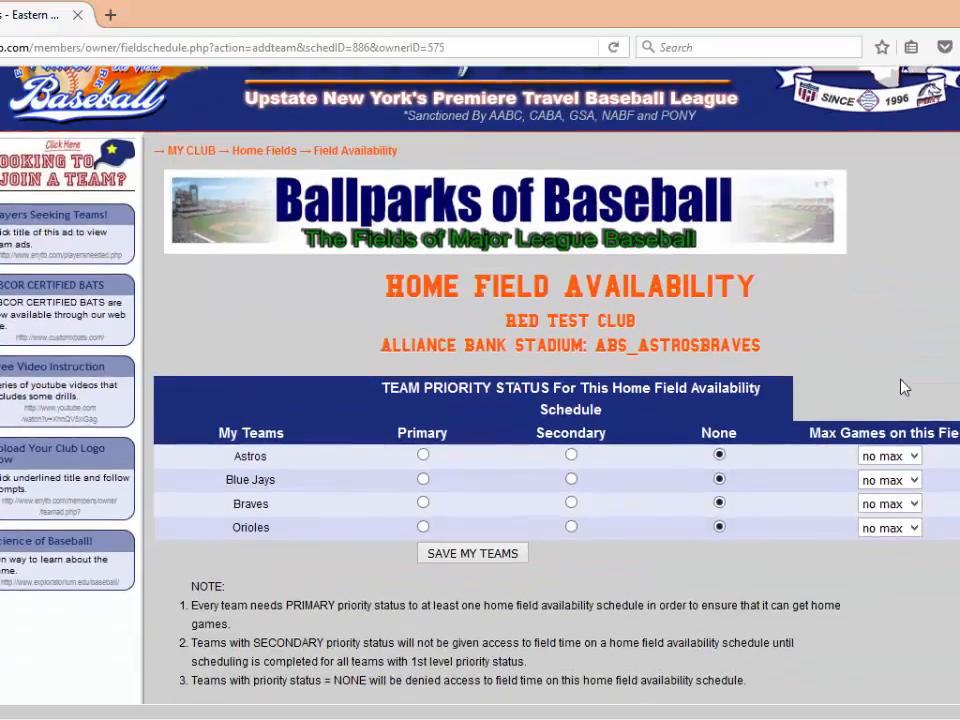
scroll(903, 388, "down", 2)
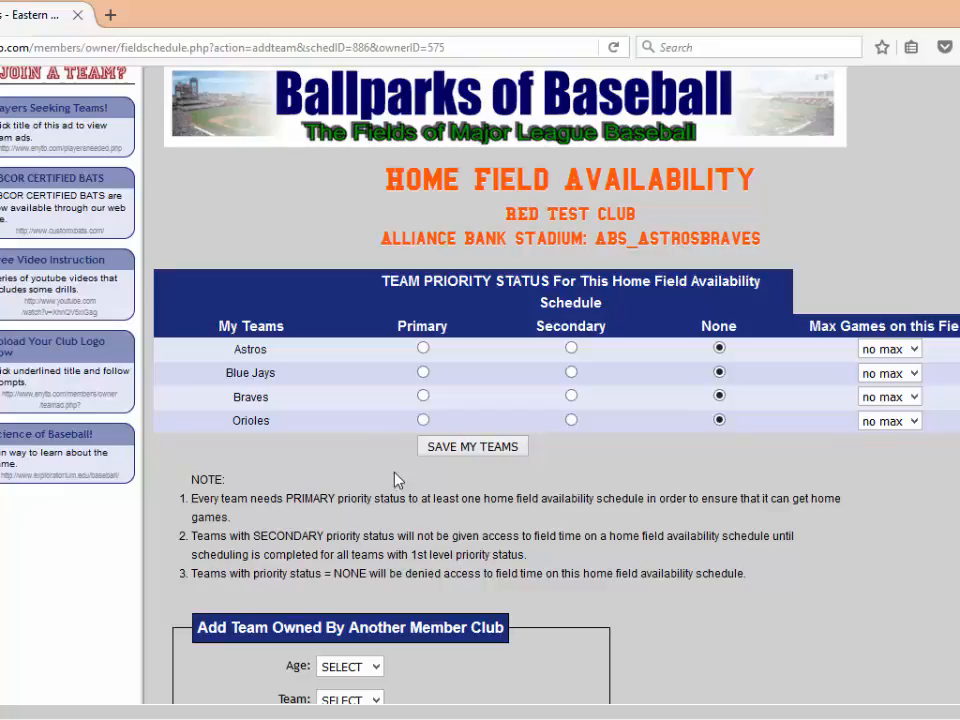
left_click(423, 348)
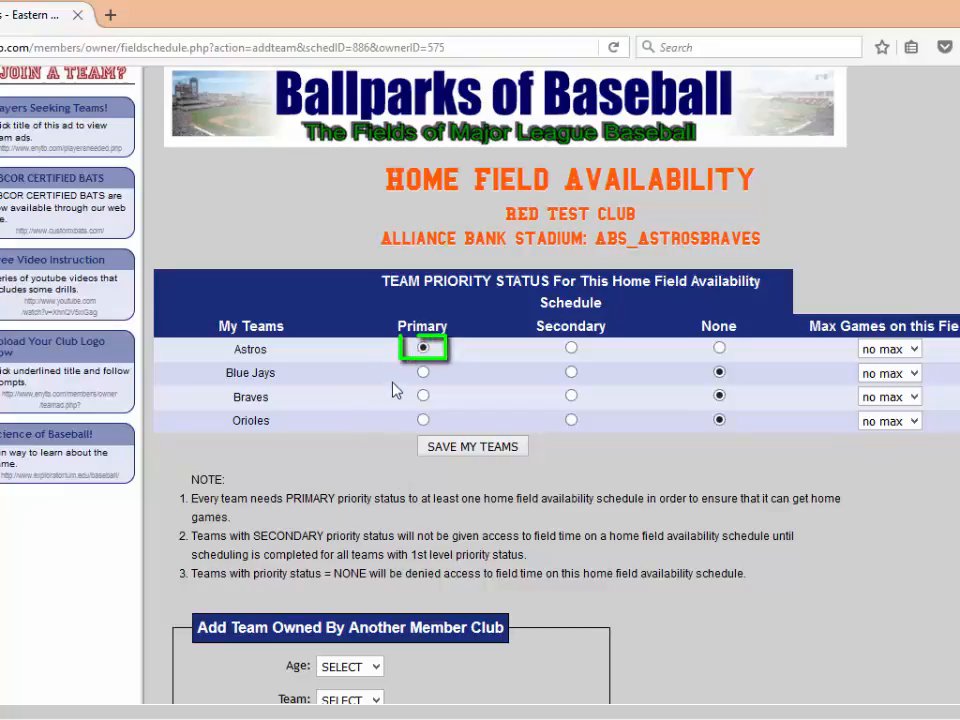
left_click(423, 396)
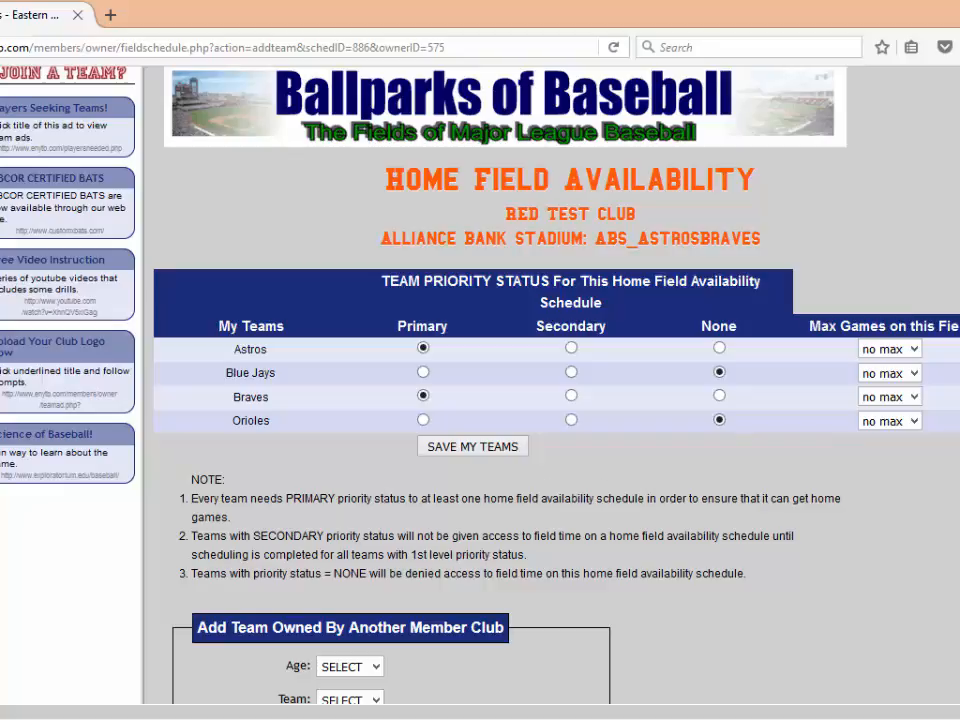
left_click(914, 349)
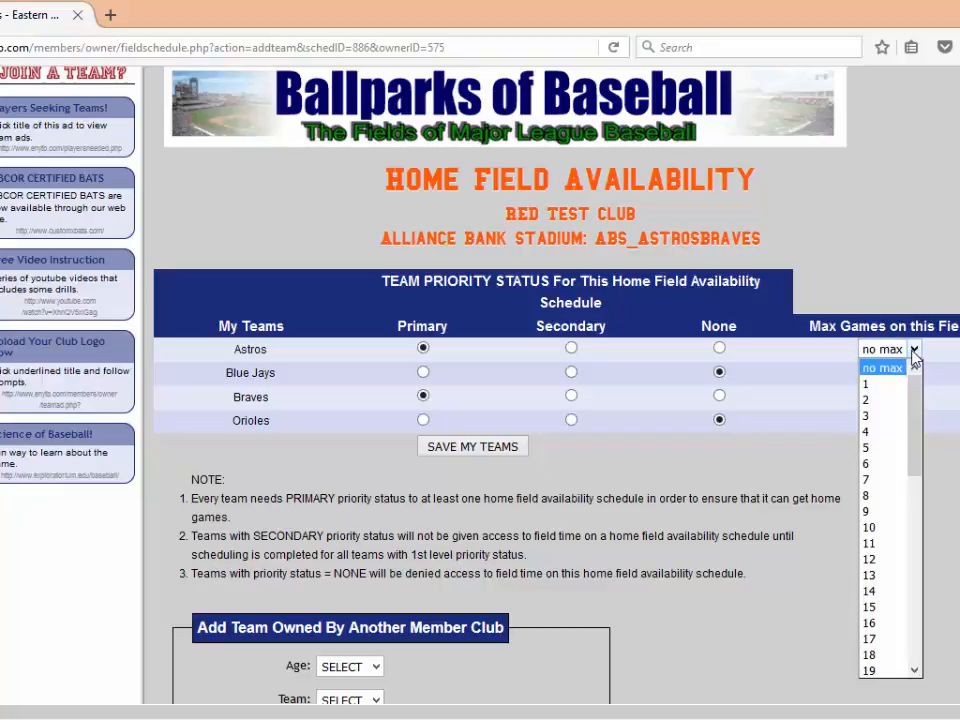
left_click(913, 357)
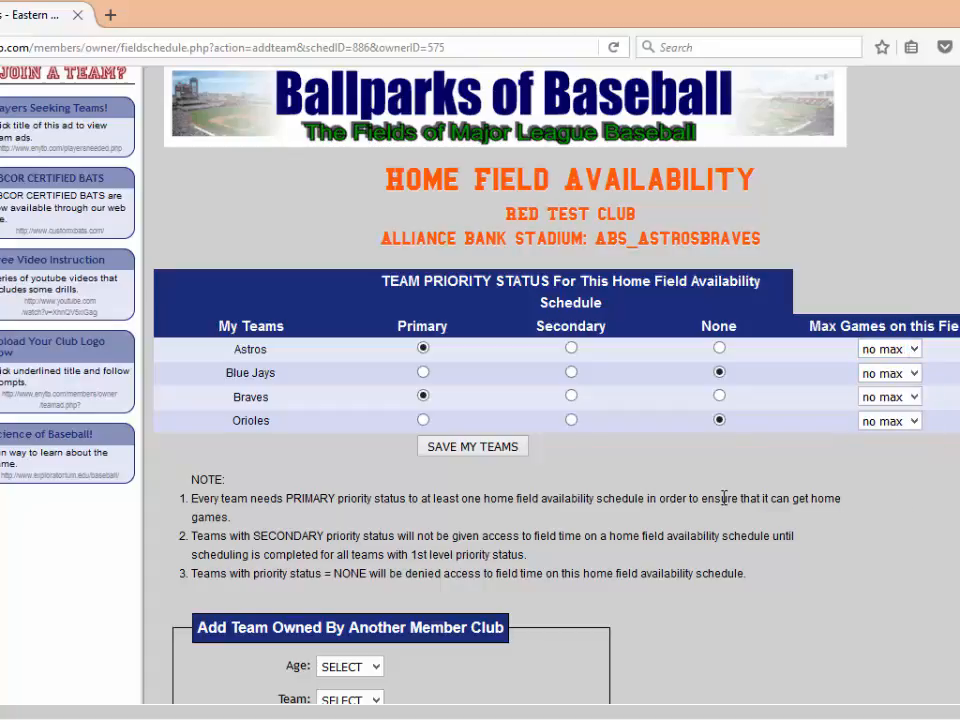
left_click(481, 447)
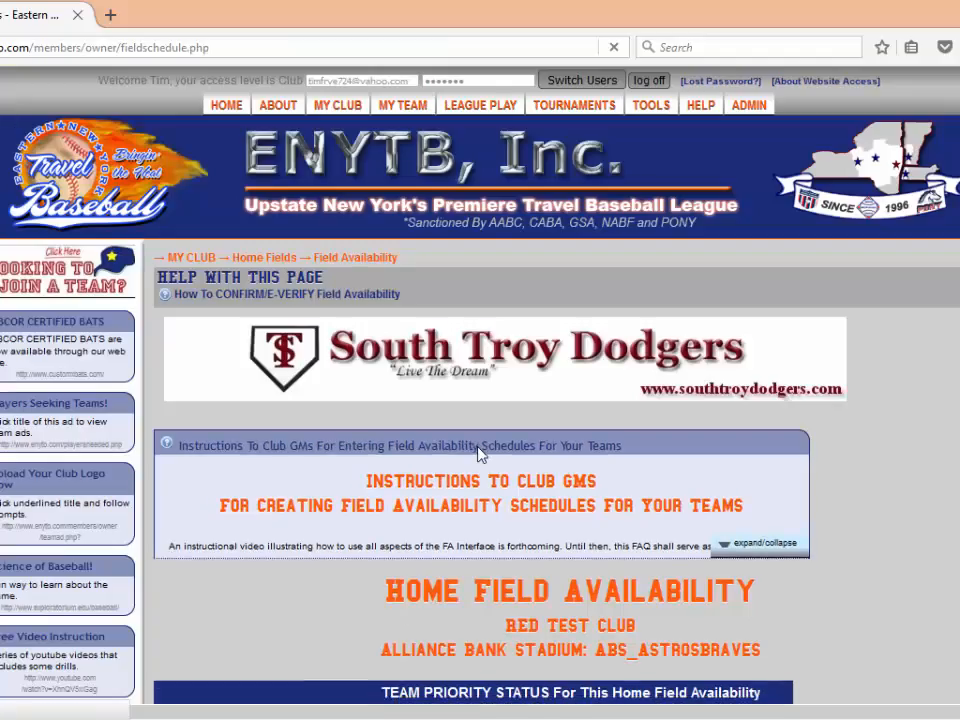
Return to the field list, view Alliance Bank Stadium's ABS_AstrosBraves schedule, and review its linked teams and time slots.
scroll(855, 487, "down", 3)
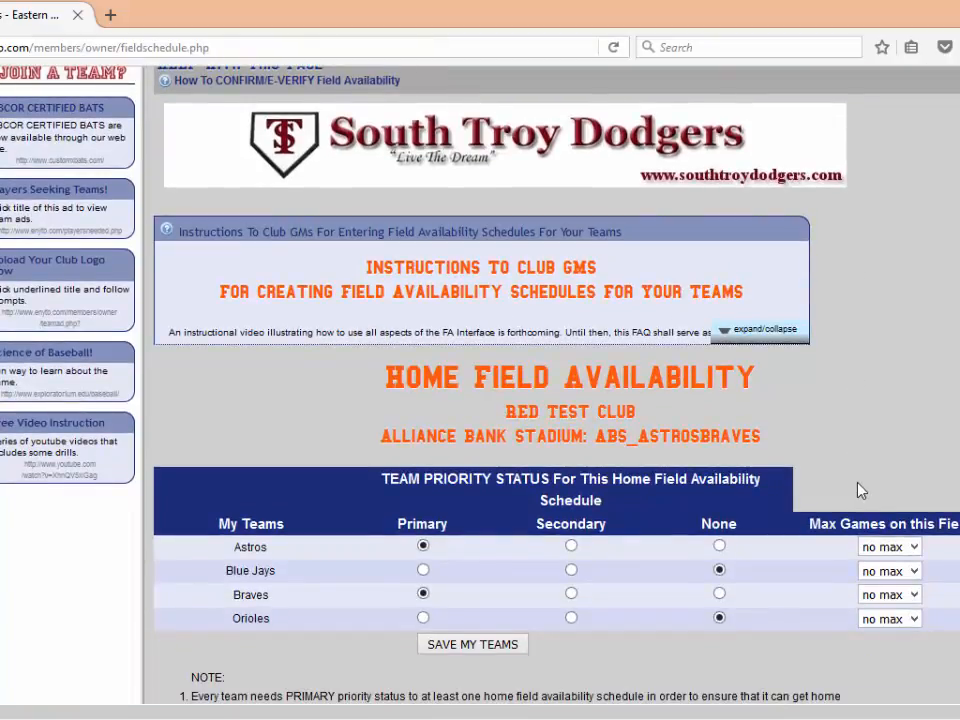
scroll(857, 489, "down", 7)
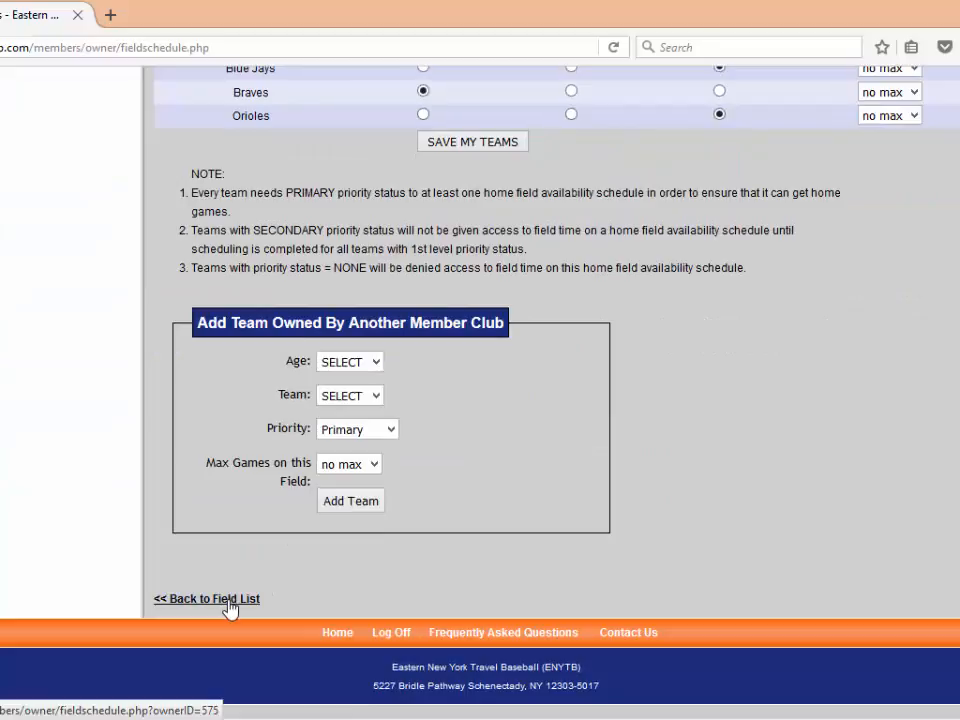
left_click(228, 600)
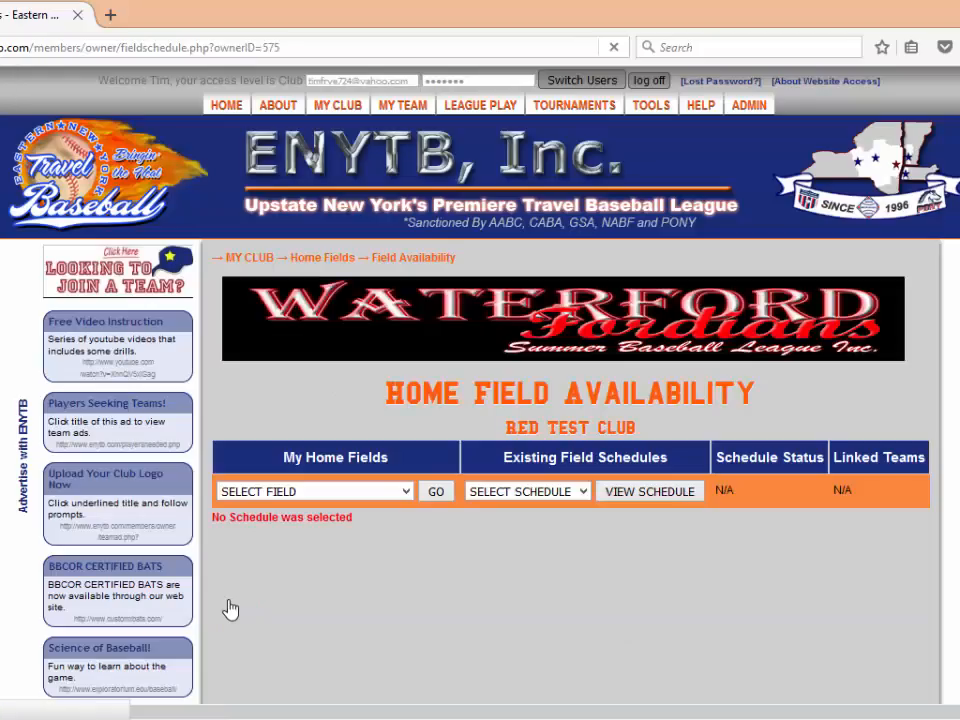
left_click(411, 493)
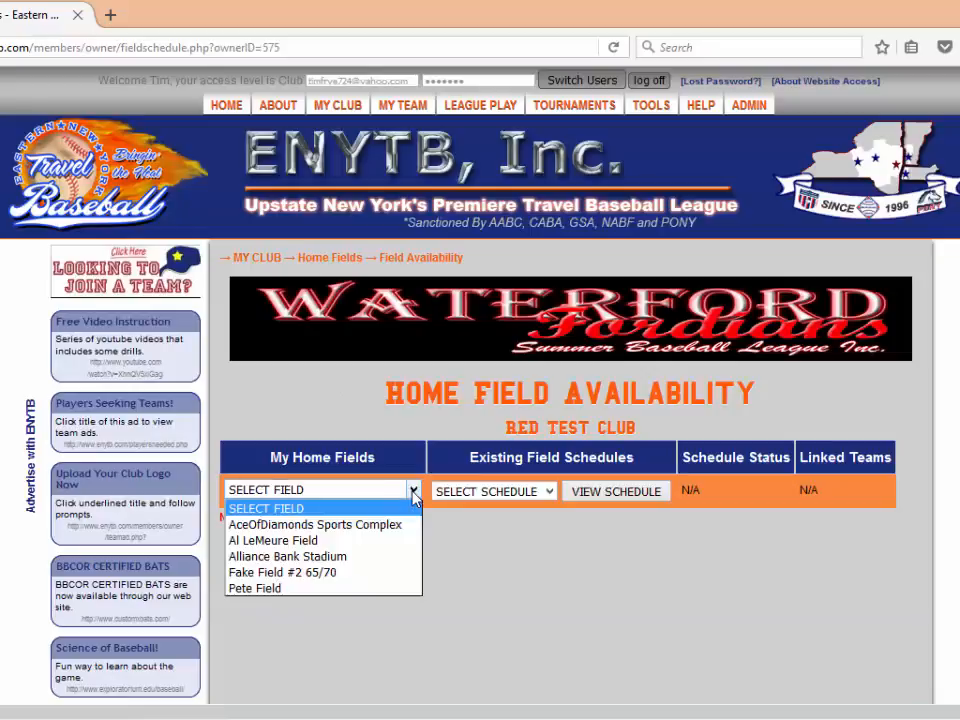
left_click(382, 556)
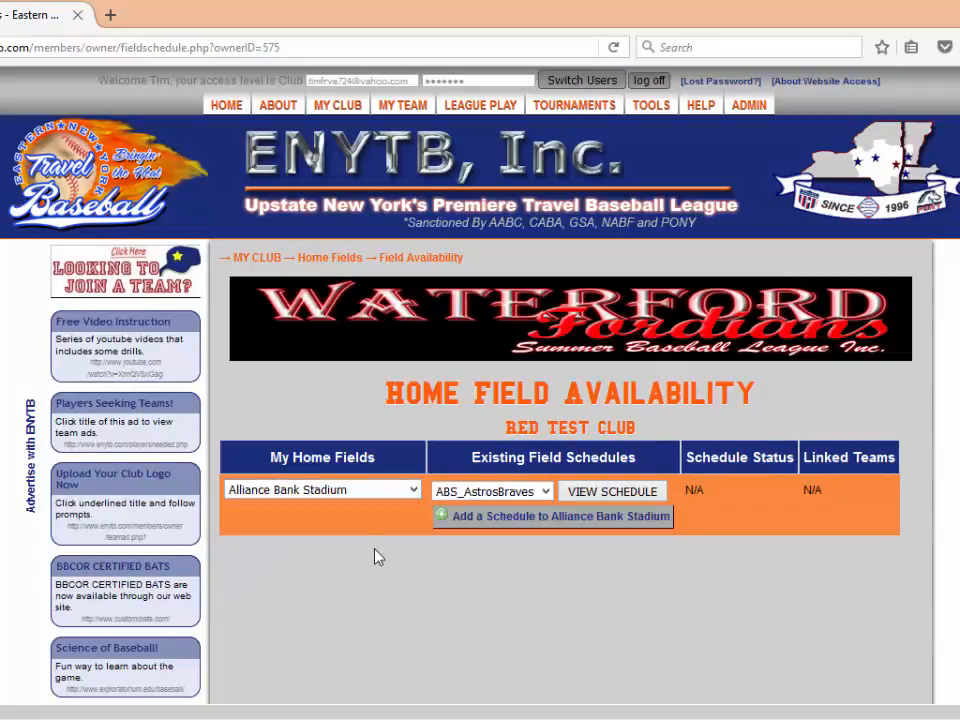
left_click(598, 495)
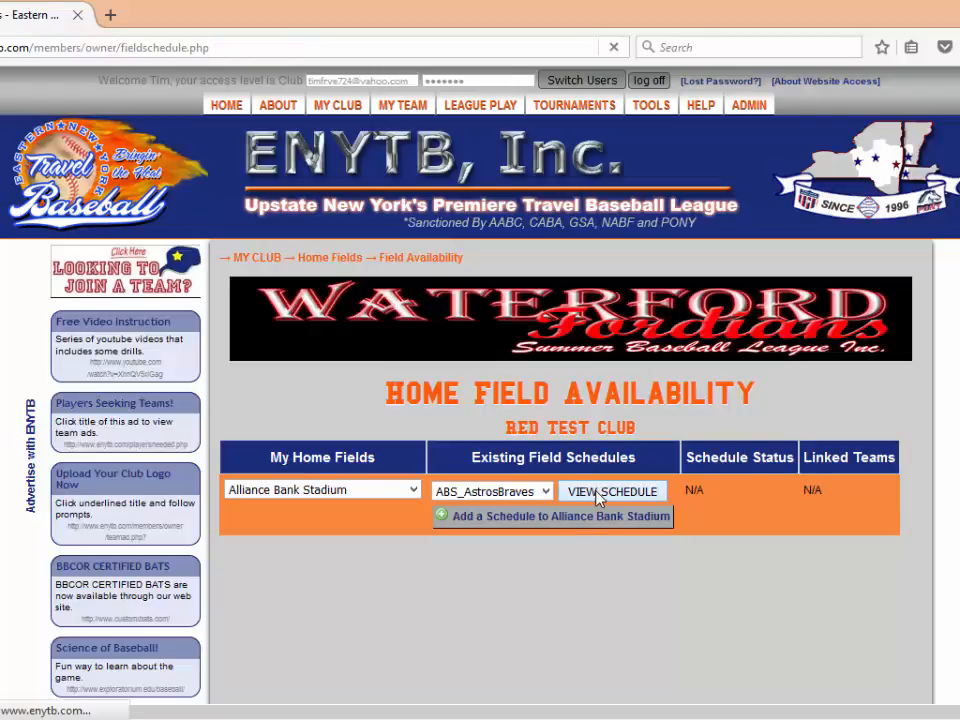
scroll(598, 497, "down", 8)
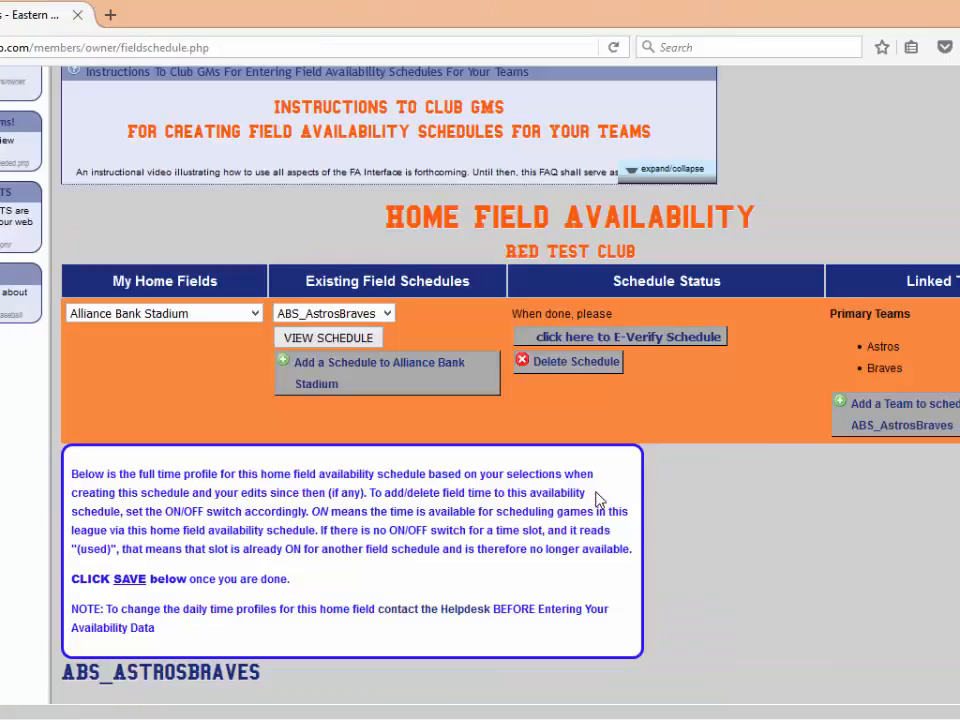
scroll(716, 533, "down", 1)
scroll(716, 533, "down", 10)
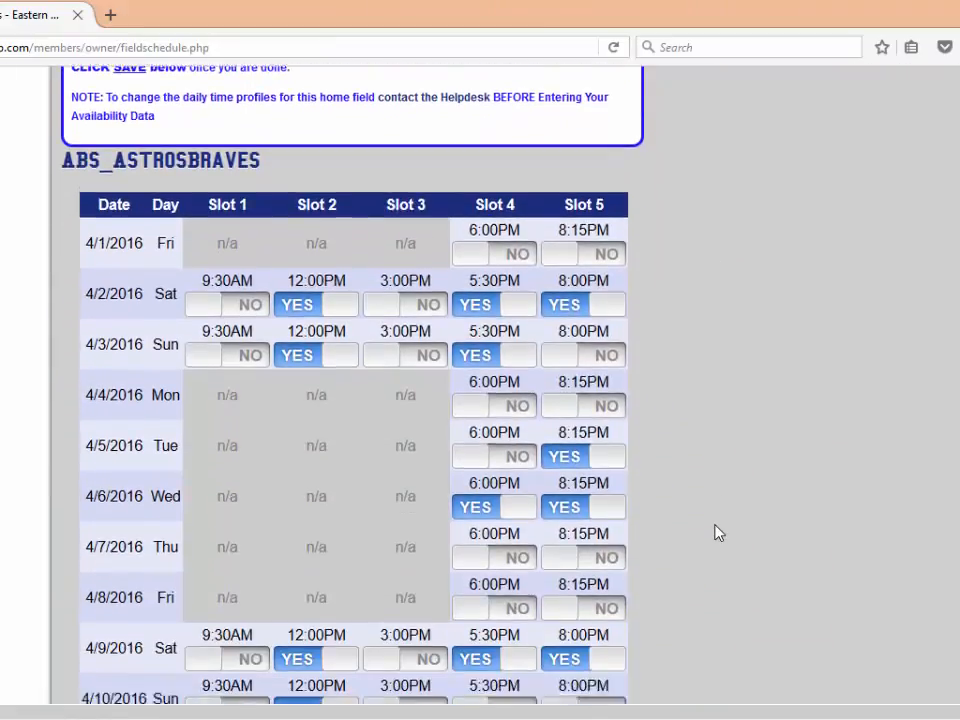
scroll(716, 533, "down", 2)
scroll(716, 533, "up", 13)
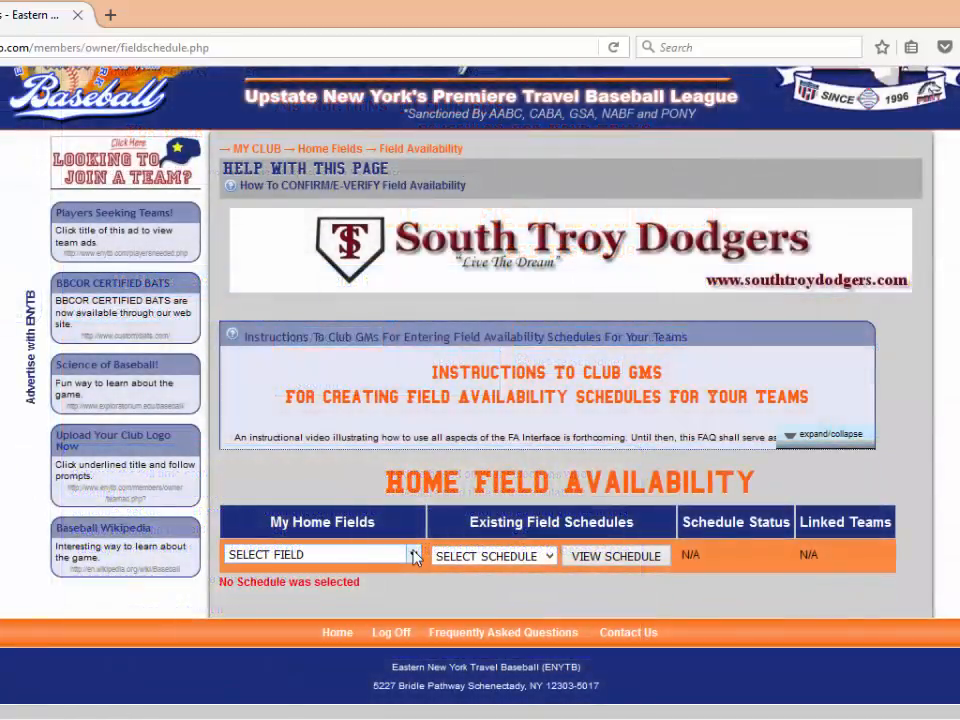
Select Alliance Bank Stadium as the home field and add a new schedule named ABS_AstrosBraves to it.
left_click(413, 554)
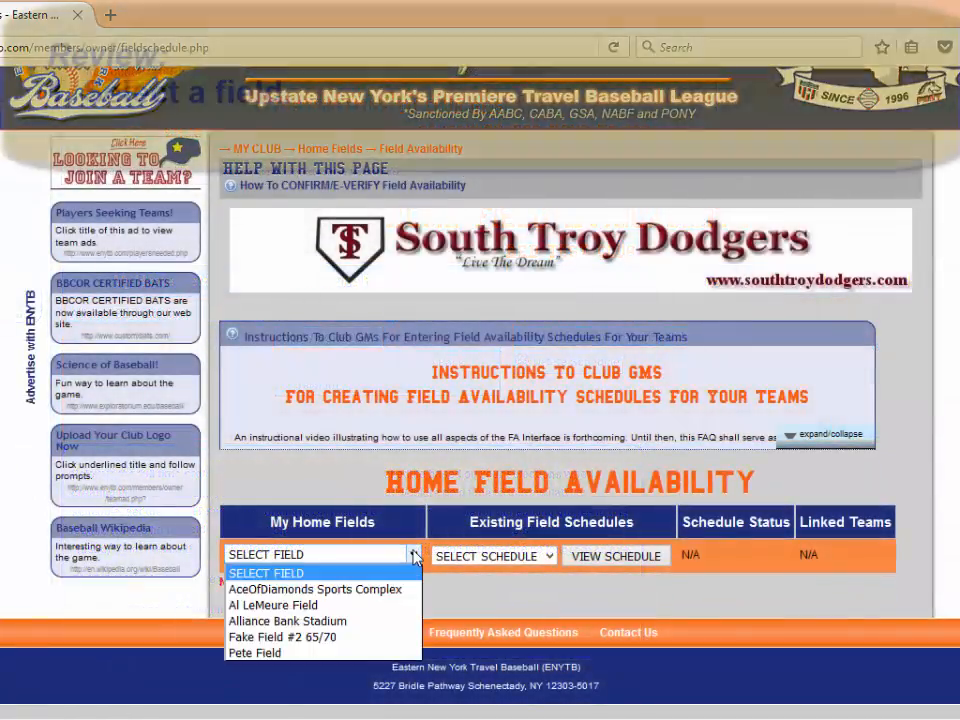
left_click(390, 621)
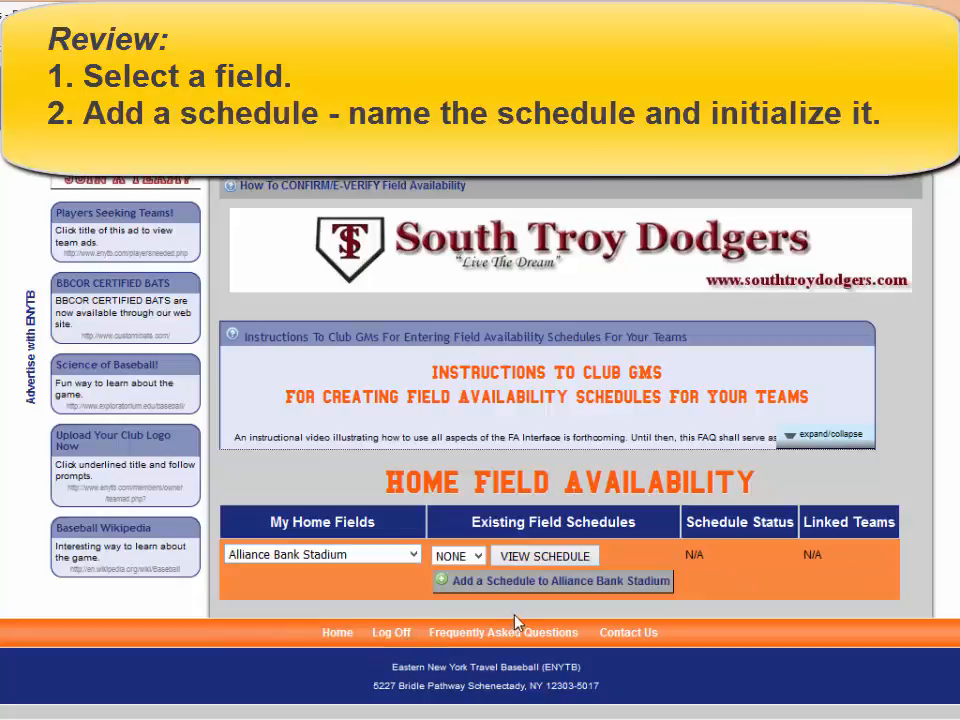
left_click(545, 581)
type("ABS_AstrosBraves")
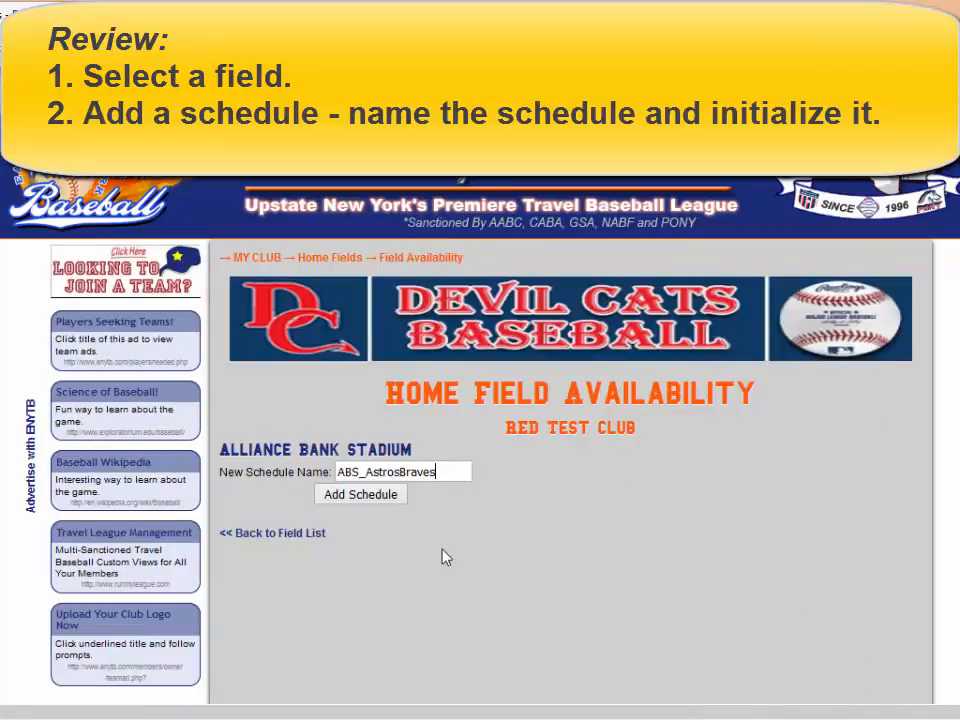
left_click(380, 495)
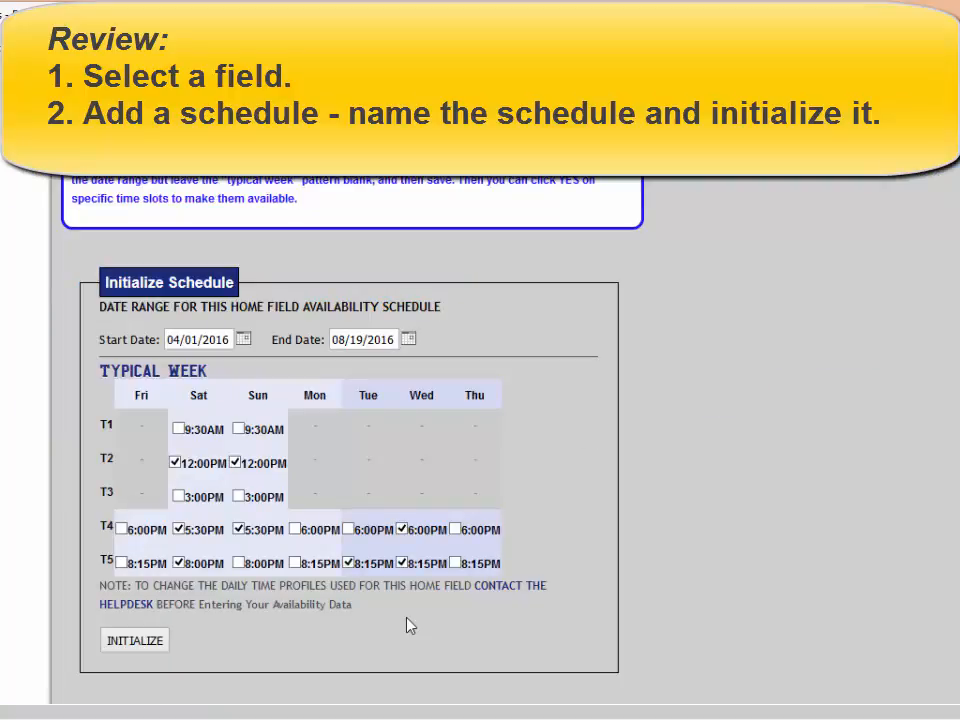
Initialize the schedule for 04/01/2016 to 08/19/2016 with the checked typical-week slots and review the calendar.
left_click(140, 641)
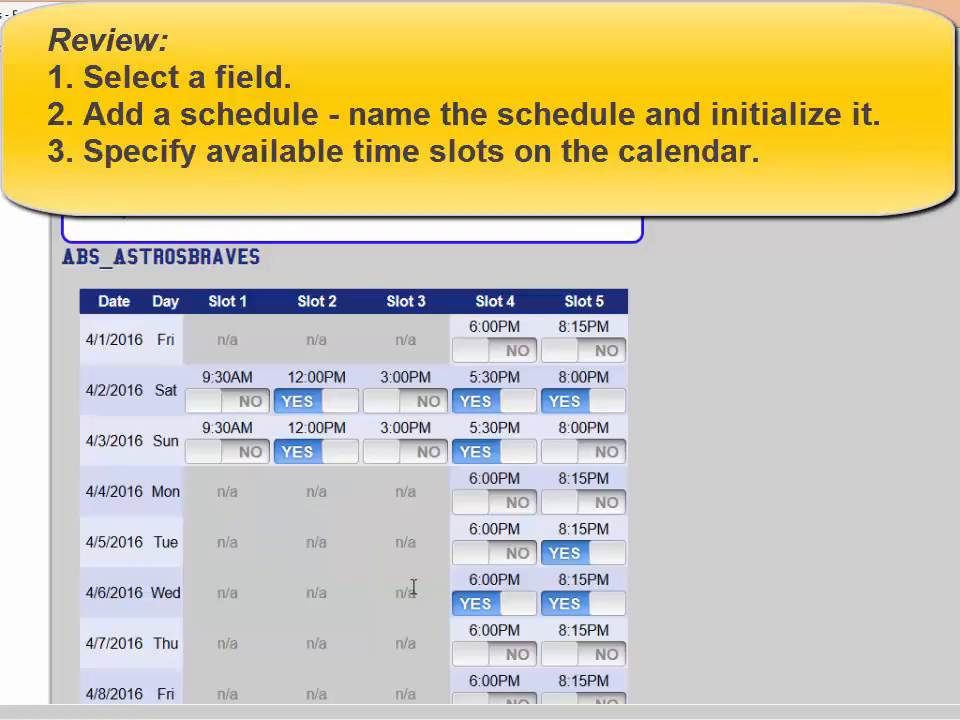
scroll(411, 590, "down", 3)
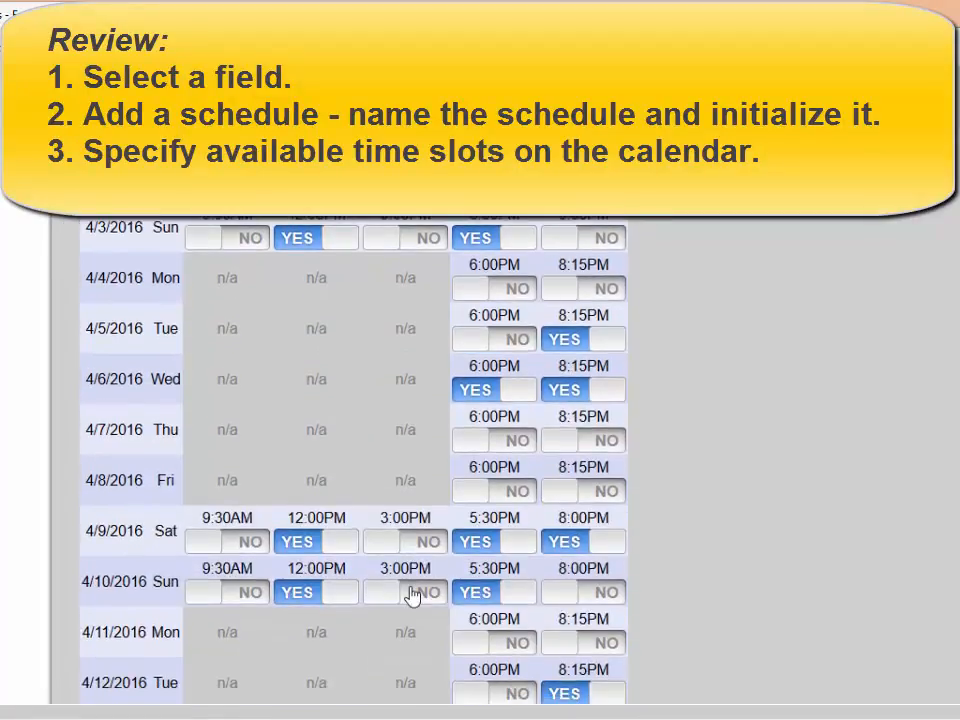
scroll(412, 596, "down", 2)
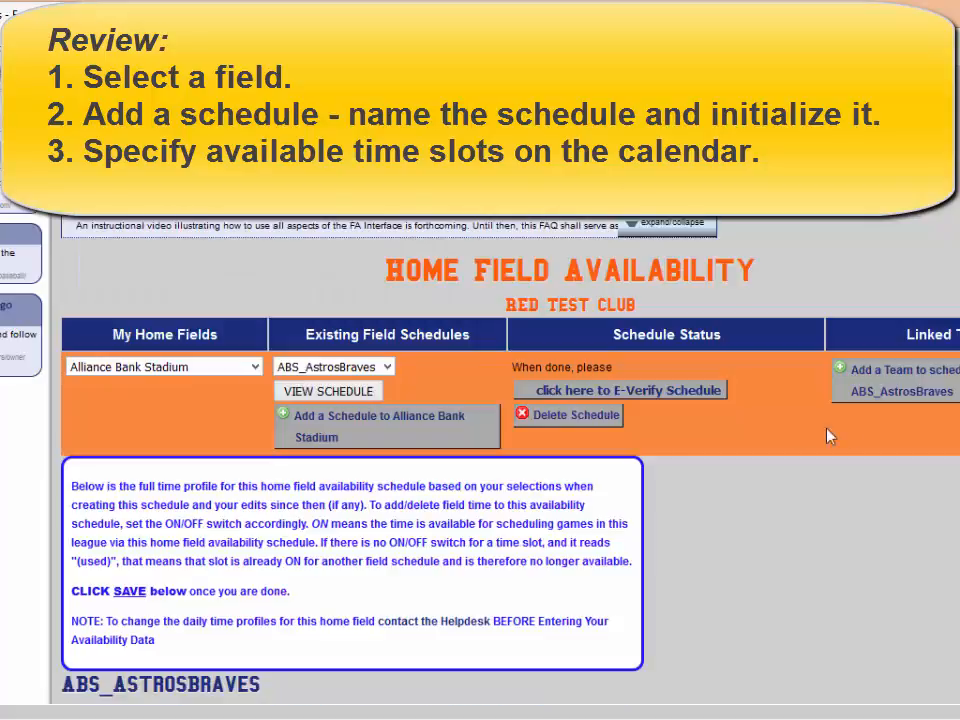
Give the Astros and Braves Primary priority on the ABS_AstrosBraves schedule and save the teams.
left_click(901, 391)
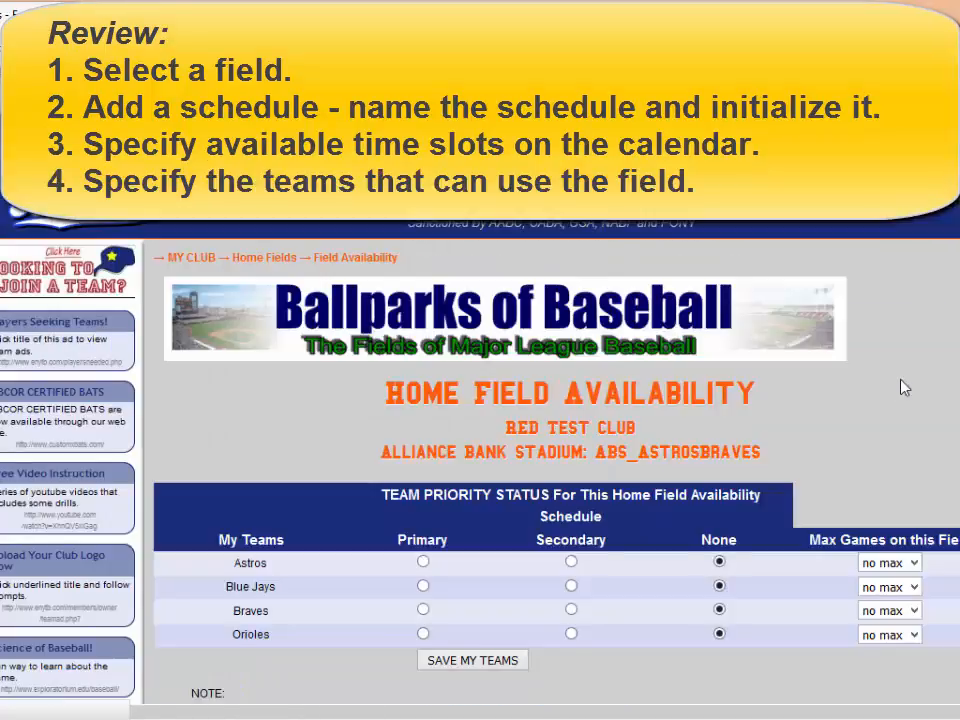
scroll(903, 389, "down", 1)
scroll(394, 480, "down", 2)
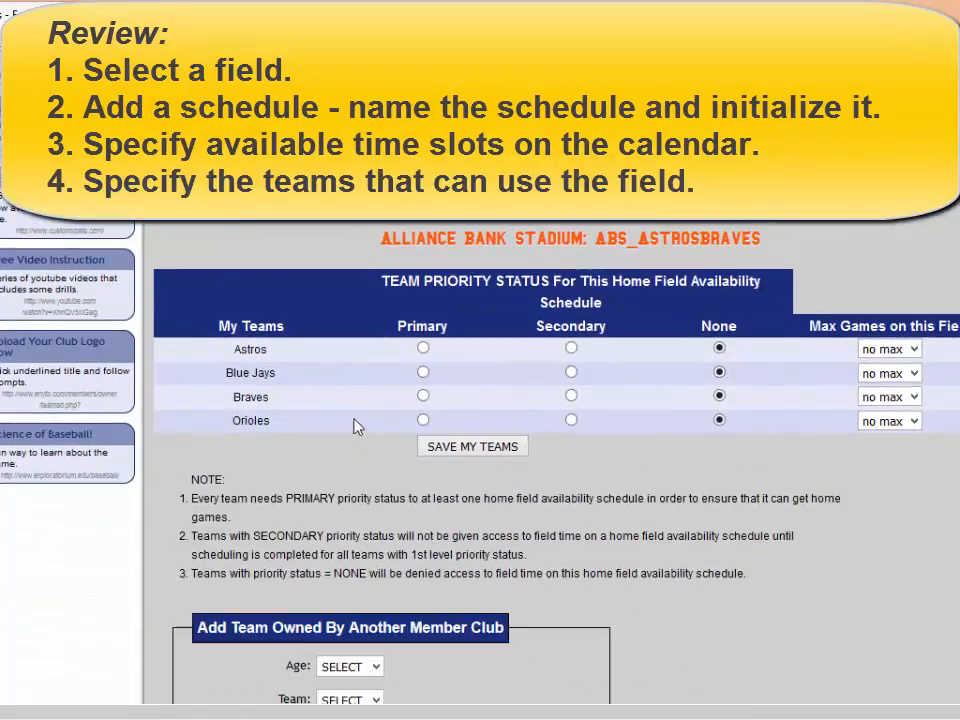
left_click(422, 349)
left_click(422, 396)
left_click(505, 455)
scroll(697, 589, "down", 3)
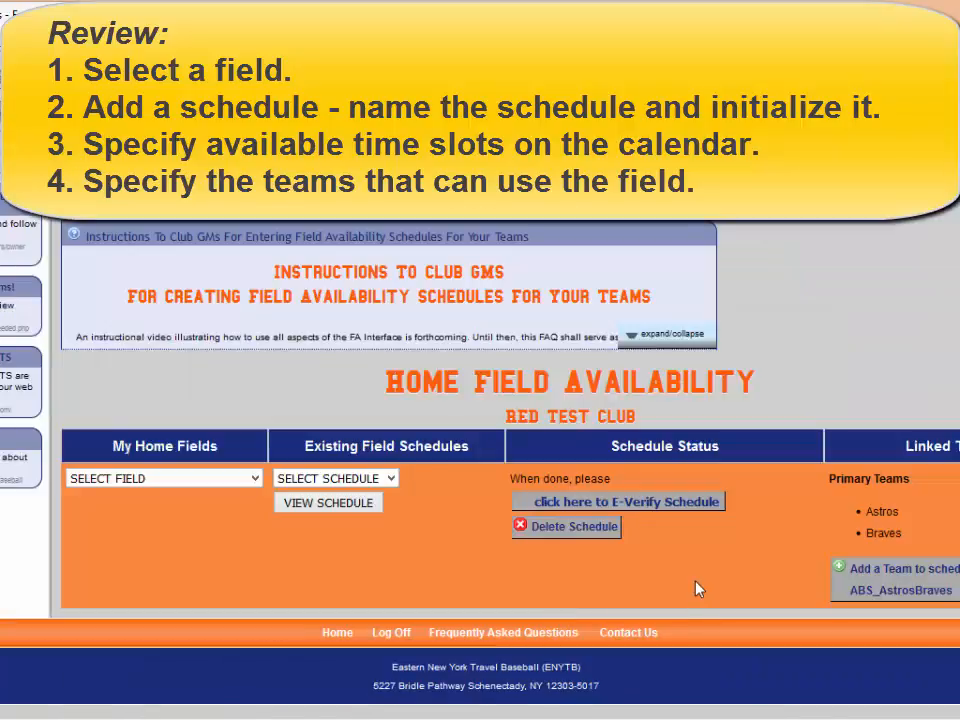